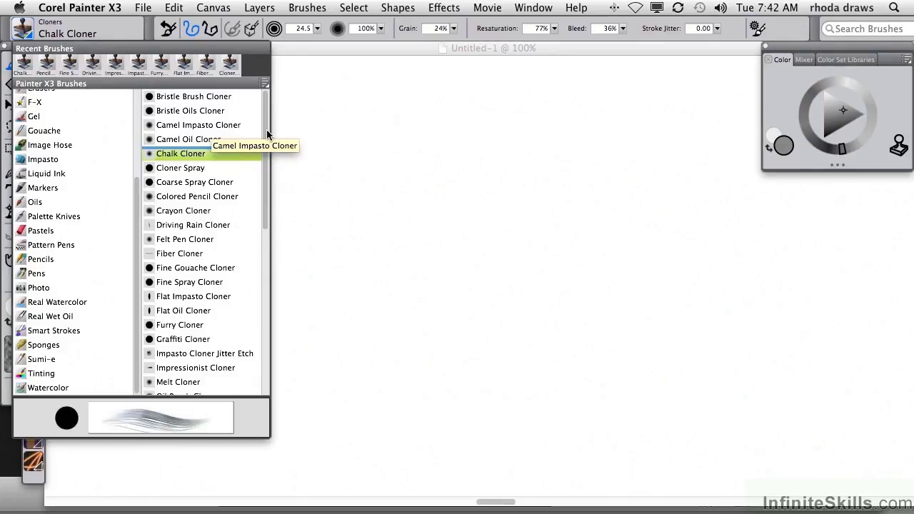
Step: Paint a wavy multicoloured stroke across the upper part of the canvas with the Chalk Cloner brush
mouse_move(265, 183)
left_mouse_down()
mouse_move(266, 347)
mouse_move(259, 201)
mouse_move(241, 143)
left_mouse_up()
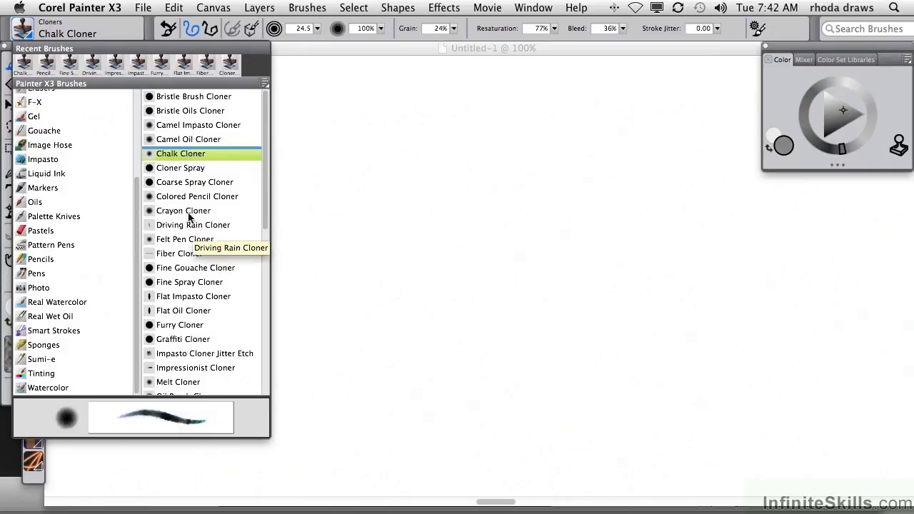
left_click(305, 108)
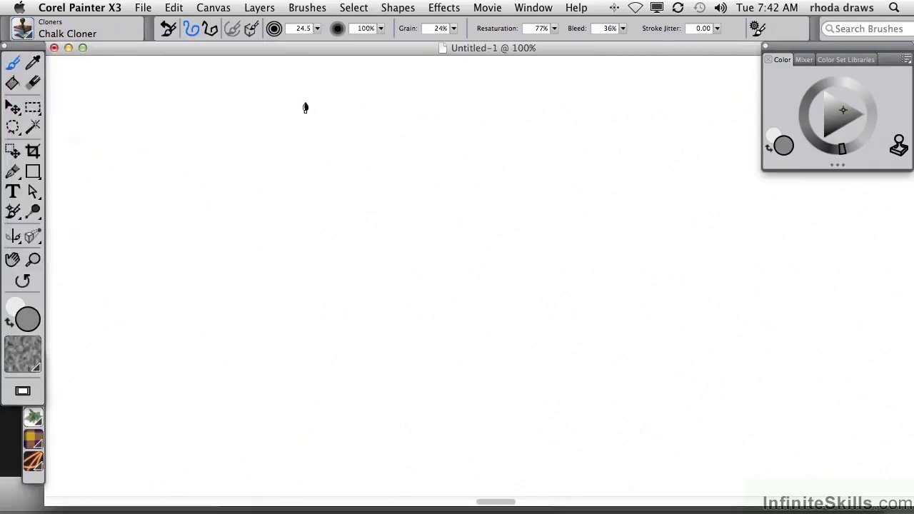
mouse_move(288, 116)
left_mouse_down()
mouse_move(377, 114)
mouse_move(508, 118)
mouse_move(251, 114)
left_mouse_up()
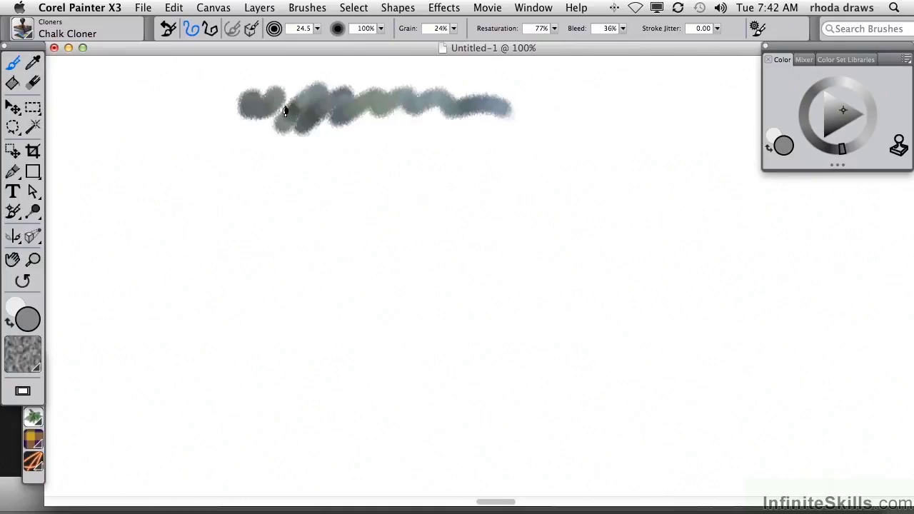
Step: Scribble a zigzag stroke below the chalk stroke with the Colored Pencil Cloner brush
left_click(27, 32)
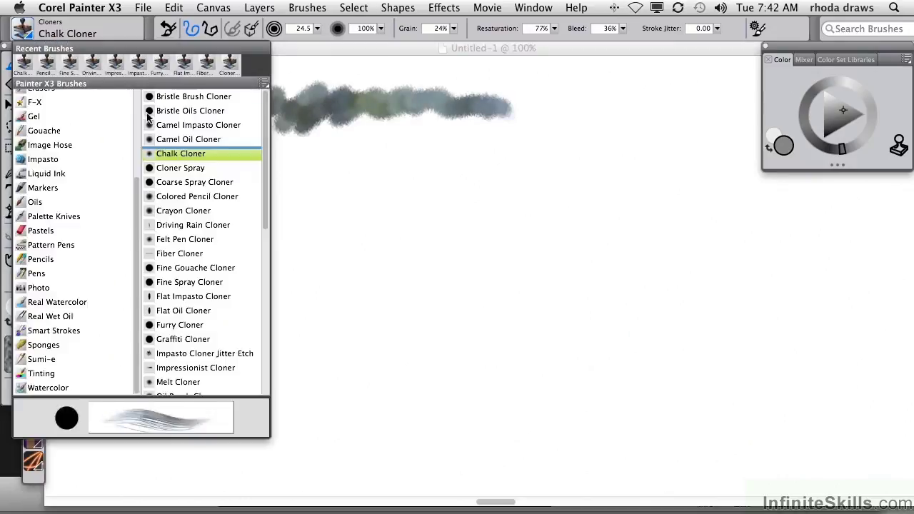
left_click(183, 197)
mouse_move(266, 194)
left_mouse_down()
mouse_move(279, 150)
mouse_move(368, 164)
mouse_move(389, 193)
mouse_move(412, 165)
mouse_move(258, 178)
left_mouse_up()
Step: Show the Clone Source panel and scribble with the Crayon Cloner below the pencil strokes, using the pink and orange pattern
left_click(534, 9)
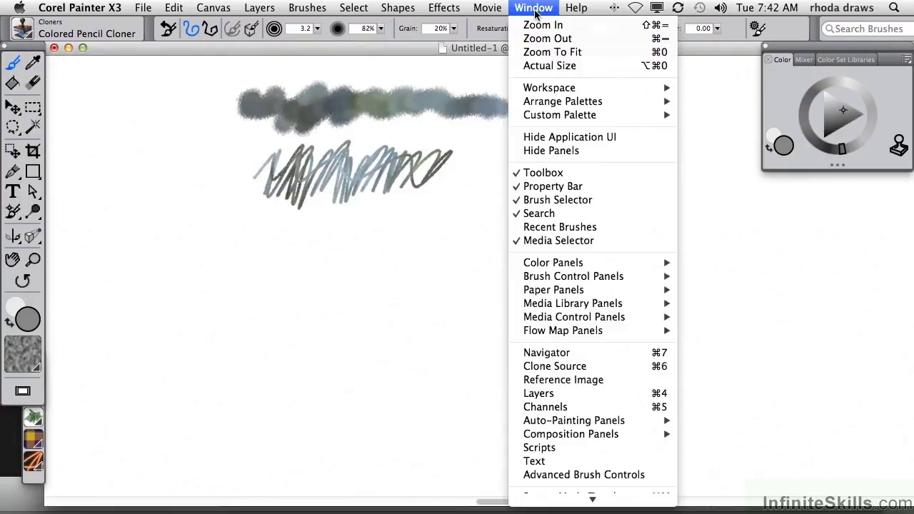
left_click(563, 366)
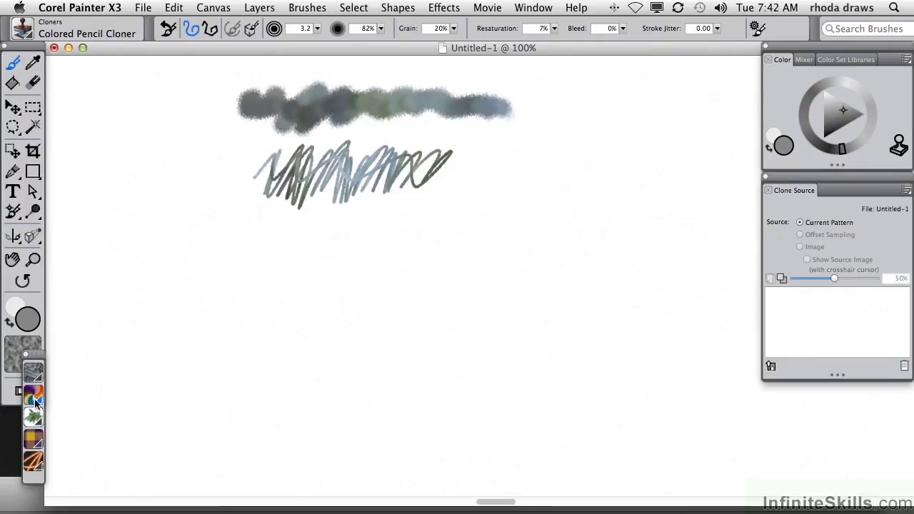
left_click(32, 368)
left_click(141, 338)
mouse_move(249, 260)
left_mouse_down()
mouse_move(278, 215)
mouse_move(352, 257)
mouse_move(418, 208)
left_mouse_up()
Step: Paint broad overlapping strokes of the current pattern over the crayon scribble with the Camel Oil Cloner brush
left_click(25, 29)
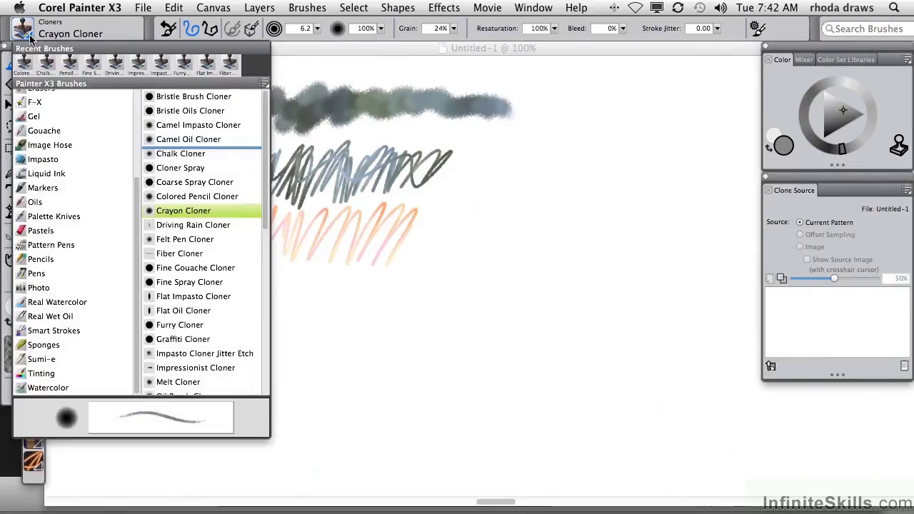
left_click(177, 136)
mouse_move(257, 284)
left_mouse_down()
mouse_move(408, 245)
mouse_move(267, 239)
mouse_move(400, 265)
mouse_move(478, 263)
mouse_move(494, 275)
left_mouse_up()
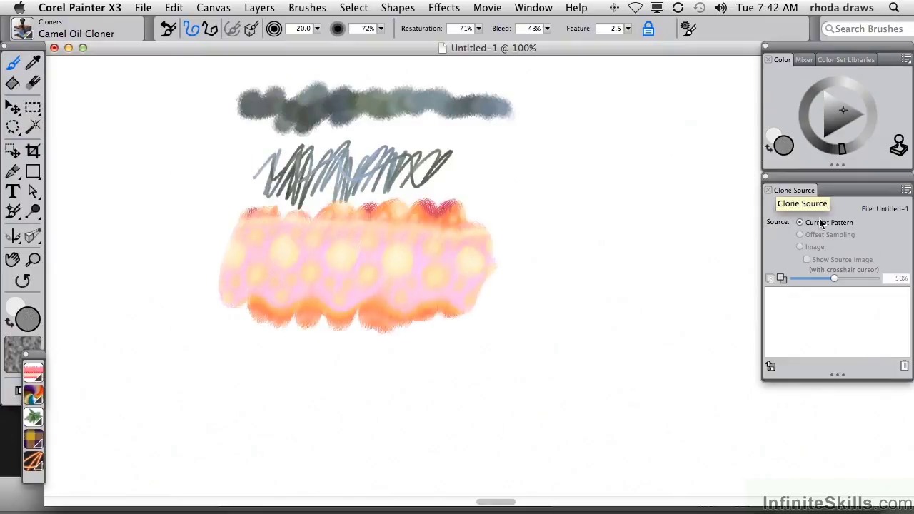
Step: Load sunflowers-1.jpg from the nature folder as the clone source image and paint from it over the existing strokes
left_click(771, 368)
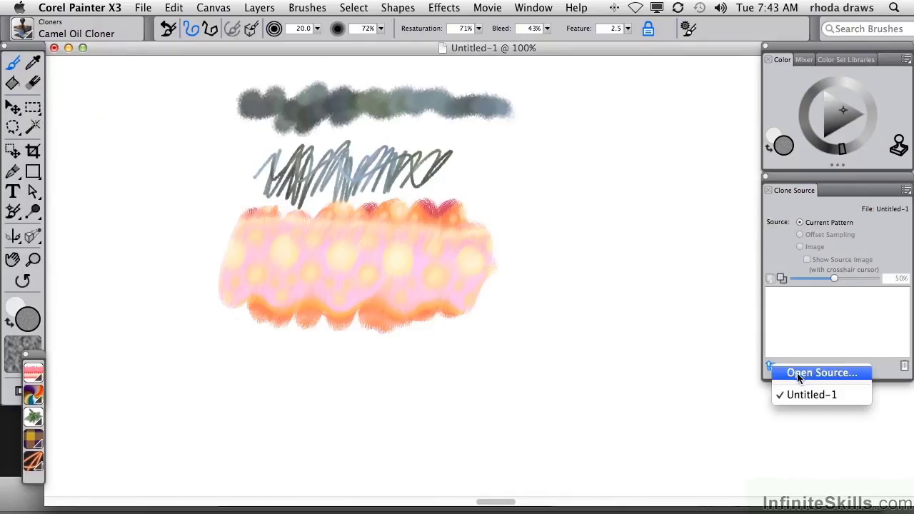
left_click(798, 375)
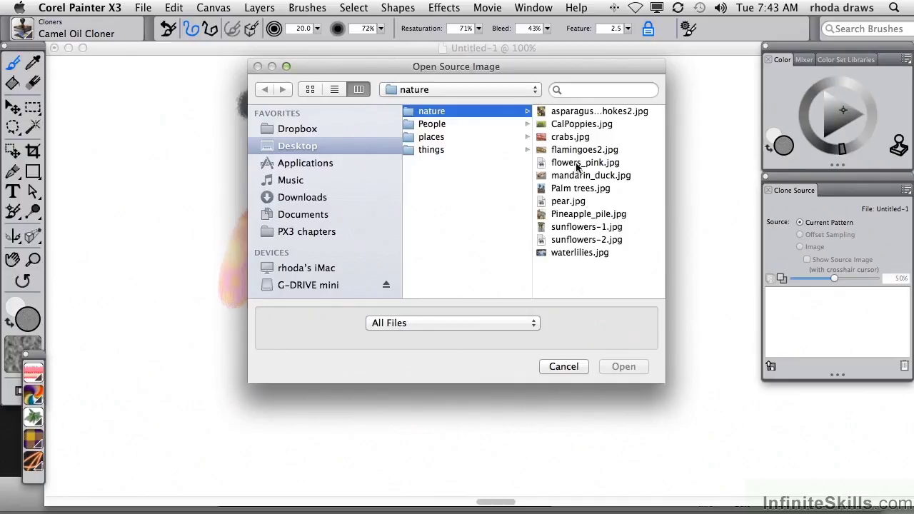
left_click(578, 227)
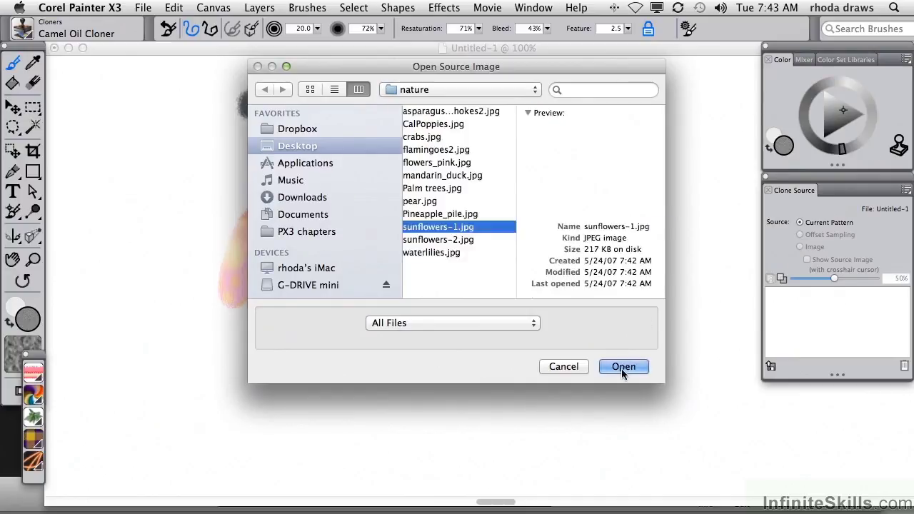
left_click(623, 367)
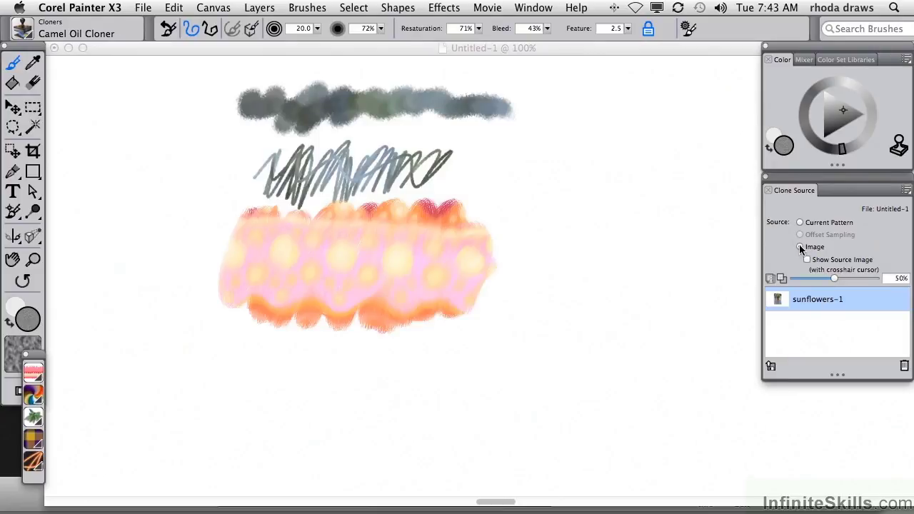
mouse_move(506, 213)
left_mouse_down()
mouse_move(496, 238)
mouse_move(488, 217)
mouse_move(429, 263)
mouse_move(428, 187)
mouse_move(388, 248)
mouse_move(382, 198)
mouse_move(336, 177)
mouse_move(306, 183)
mouse_move(234, 233)
mouse_move(418, 267)
left_mouse_up()
Step: Paint the sunflowers, vase and chair from the source image onto the canvas with the Coarse Spray Cloner
left_click(28, 32)
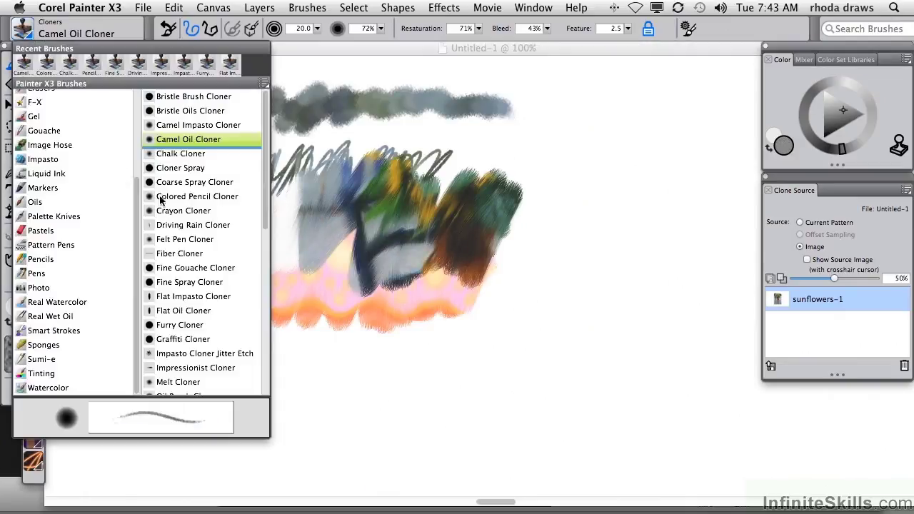
left_click(187, 183)
mouse_move(307, 68)
left_mouse_down()
mouse_move(371, 142)
mouse_move(400, 215)
mouse_move(343, 294)
mouse_move(465, 184)
mouse_move(529, 200)
mouse_move(490, 272)
mouse_move(562, 291)
mouse_move(564, 153)
mouse_move(579, 336)
left_mouse_up()
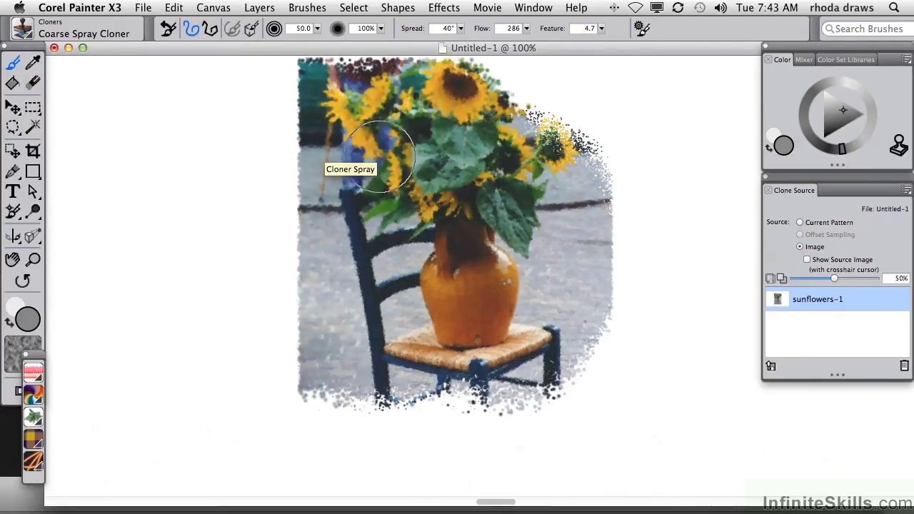
mouse_move(373, 161)
left_mouse_down()
mouse_move(391, 147)
mouse_move(382, 159)
left_mouse_up()
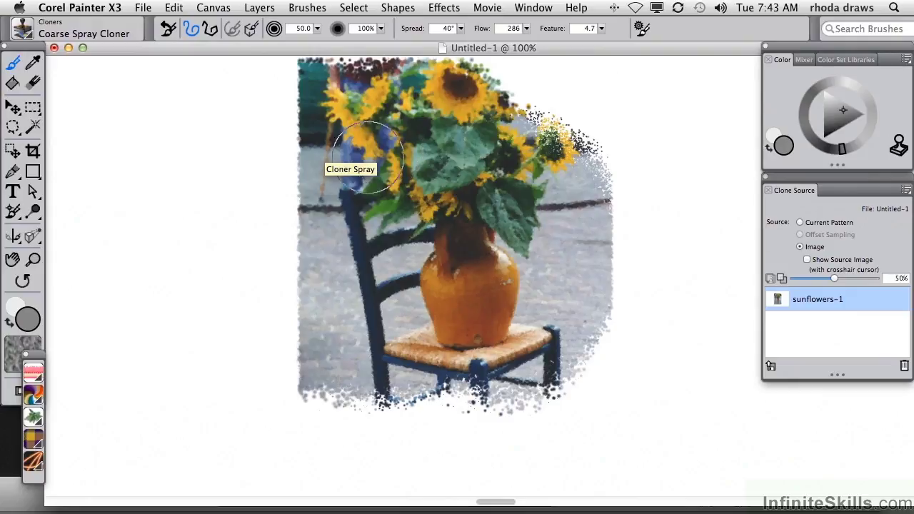
Step: Paint over most of the cloned sunflower picture with the Furry Cloner brush to give it a hairy texture
left_click(29, 34)
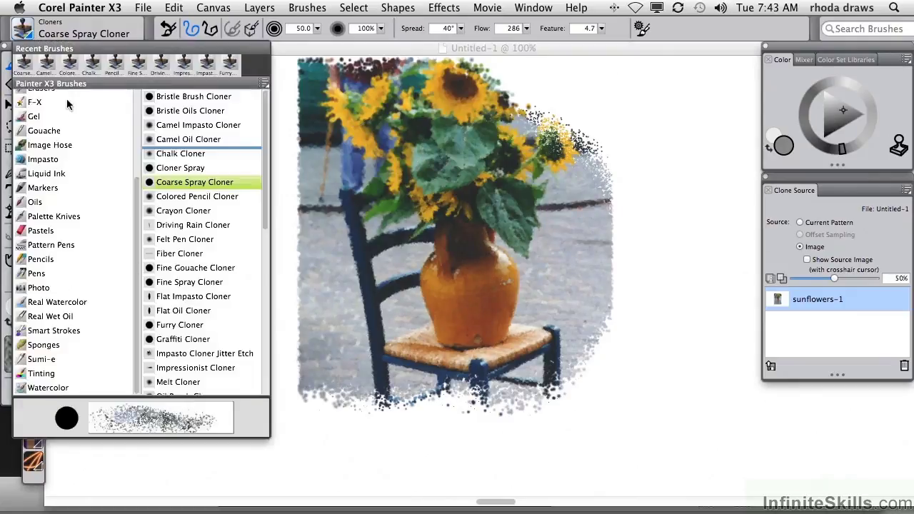
left_click(184, 325)
mouse_move(379, 335)
left_mouse_down()
mouse_move(357, 236)
mouse_move(271, 164)
mouse_move(498, 205)
mouse_move(349, 351)
mouse_move(423, 146)
mouse_move(599, 240)
mouse_move(535, 391)
mouse_move(550, 336)
left_mouse_up()
Step: Show the custom palette named cloning and place it over the upper part of the canvas, enlarged to fit all its brushes
left_click(533, 8)
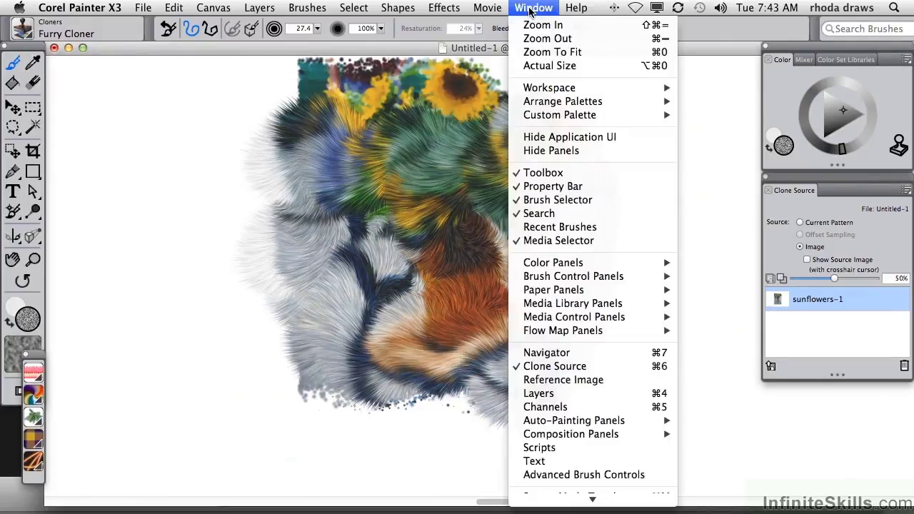
mouse_move(554, 119)
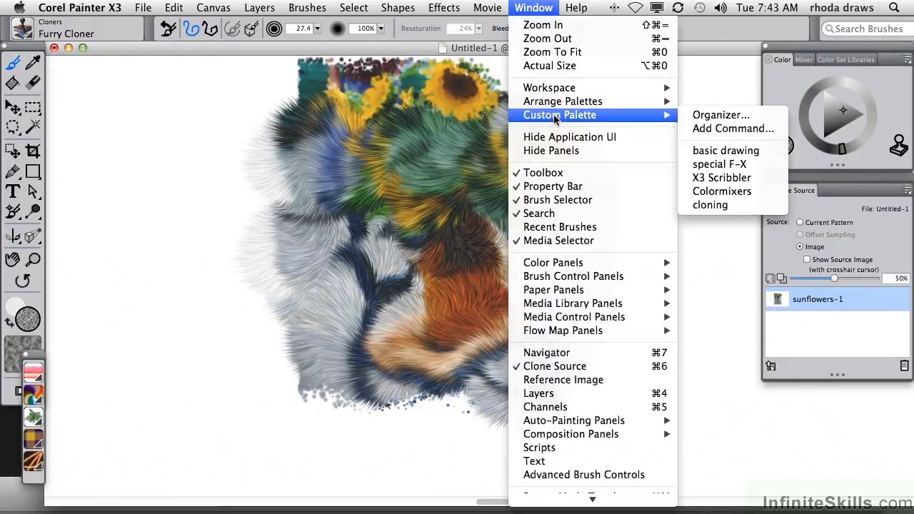
left_click(707, 205)
mouse_move(91, 25)
left_mouse_down()
mouse_move(184, 66)
mouse_move(173, 79)
left_mouse_up()
left_click_drag(232, 135, 238, 204)
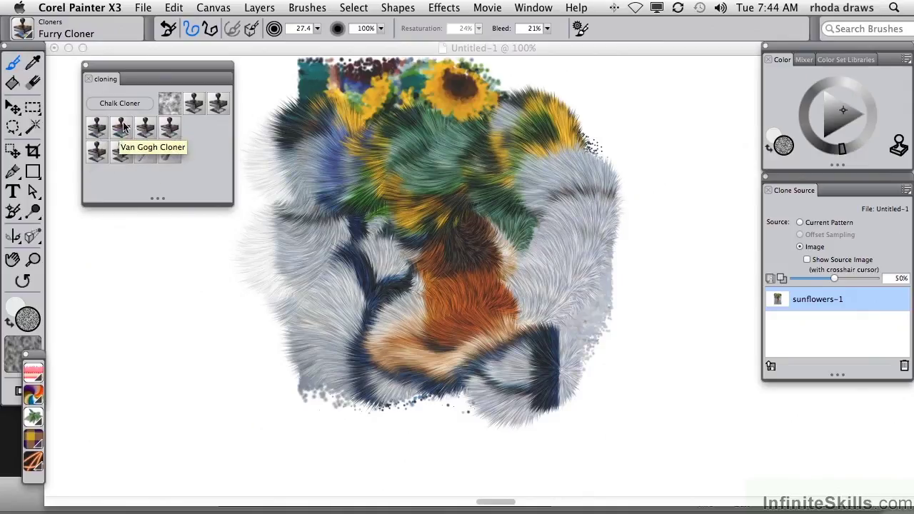
Step: Display the Flat Impasto Cloner and Impasto Cloner Jitter buttons as text in the cloning palette, widening it to fit
right_click(192, 105)
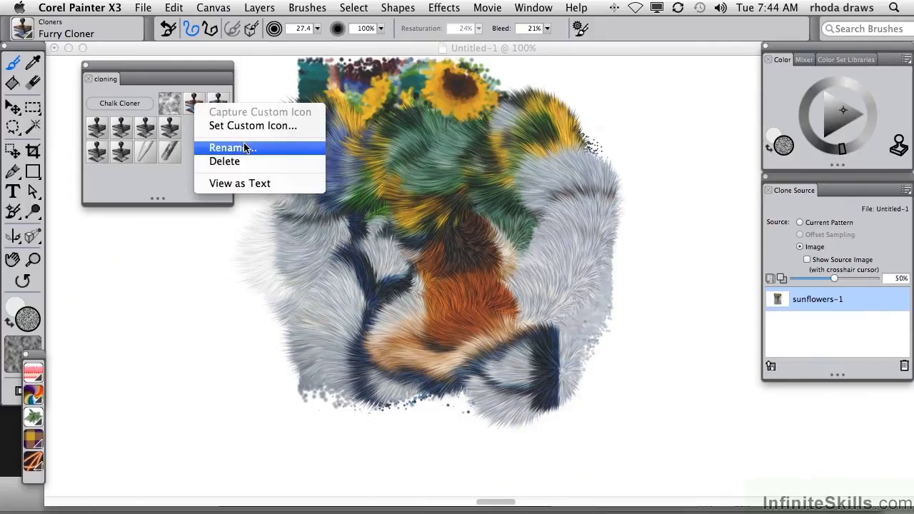
left_click(239, 183)
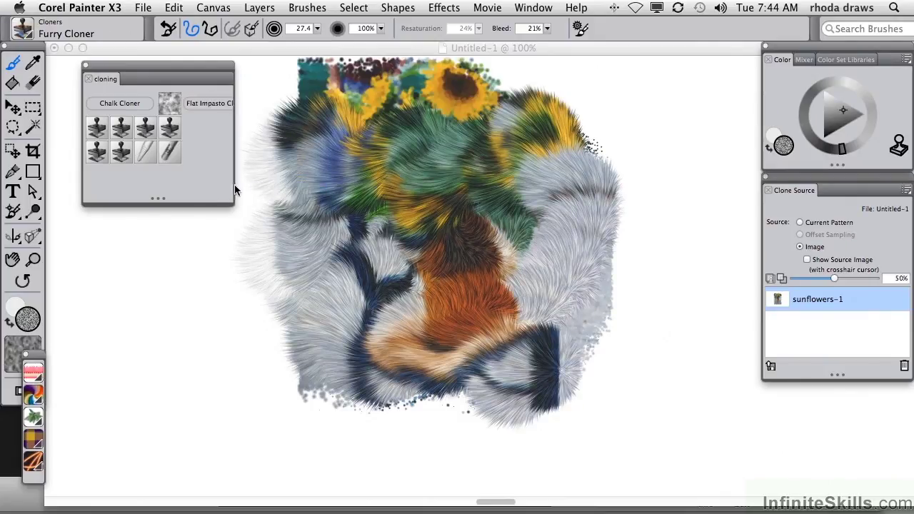
left_click_drag(233, 190, 295, 181)
right_click(265, 109)
left_click(281, 179)
Step: Display the Pencil Sketch Cloner, Van Gogh Cloner and Watercolor Wash Cloner buttons as text in the cloning palette
right_click(100, 130)
left_click(144, 203)
right_click(167, 127)
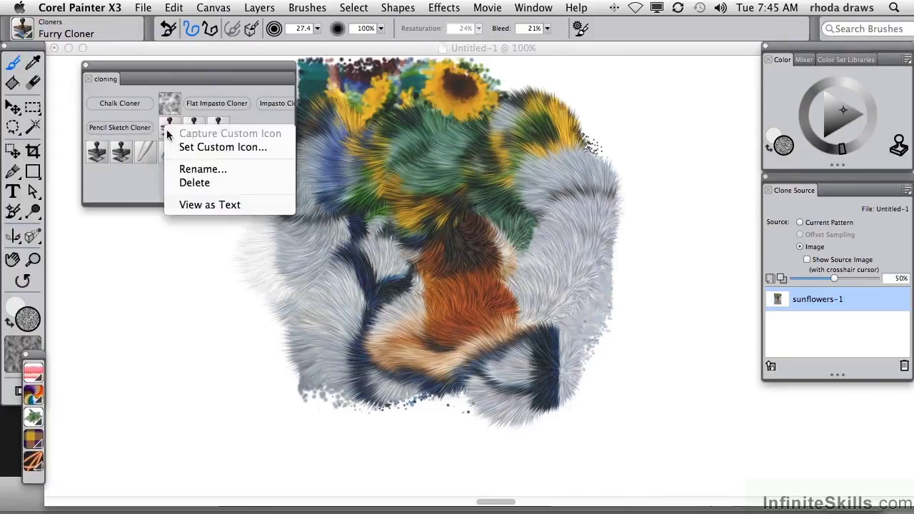
left_click(189, 205)
right_click(241, 128)
left_click(268, 208)
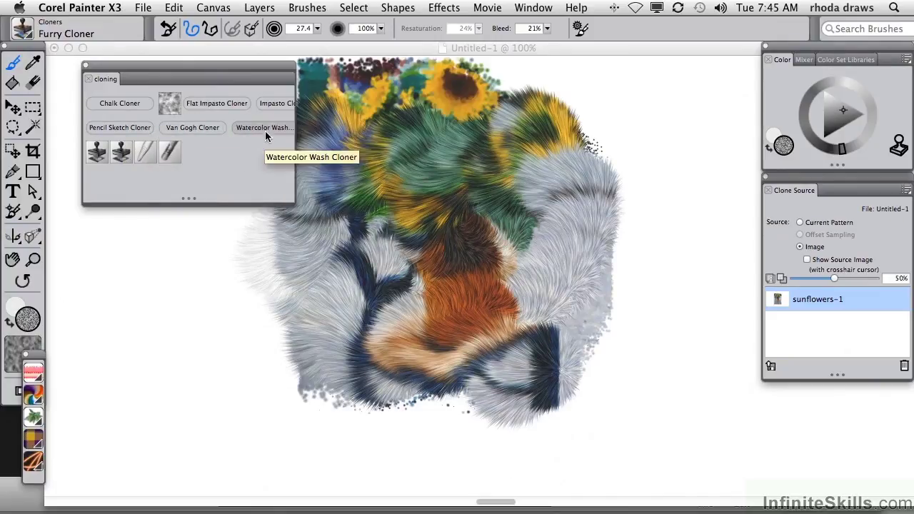
Step: Display the Oil Brush Cloner, Wet Oils Cloner and Impressionist Cloner buttons as text, widening the cloning palette further
right_click(128, 151)
left_click(167, 229)
right_click(103, 158)
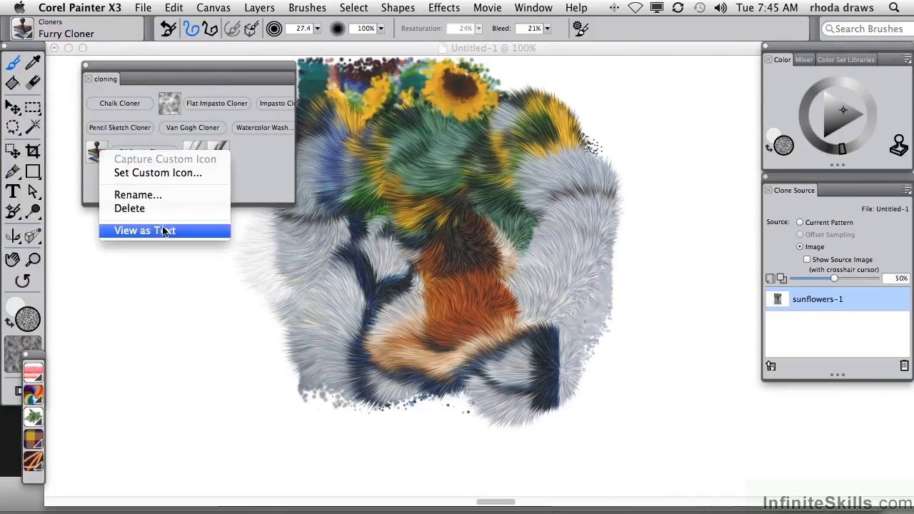
left_click(153, 230)
left_click_drag(295, 148, 338, 148)
right_click(316, 129)
left_click(351, 209)
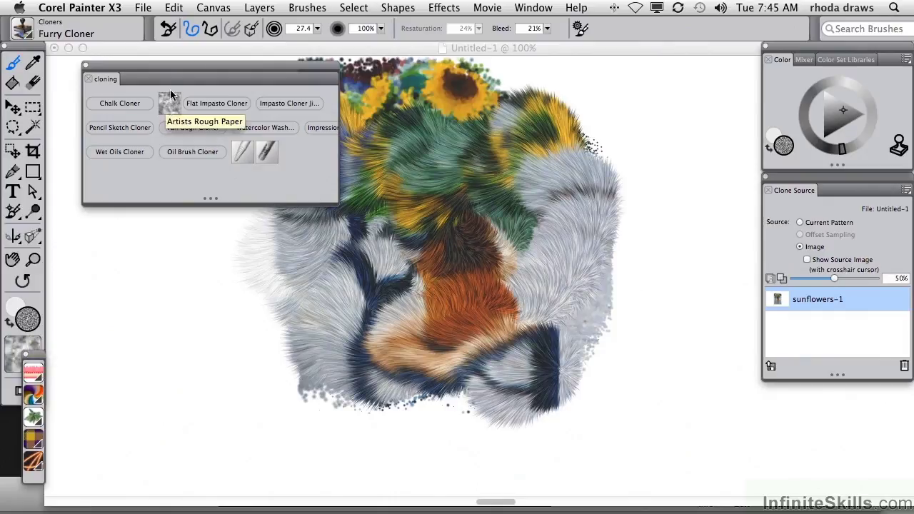
Step: Add the Iterative Save command to the cloning custom palette
left_click(533, 9)
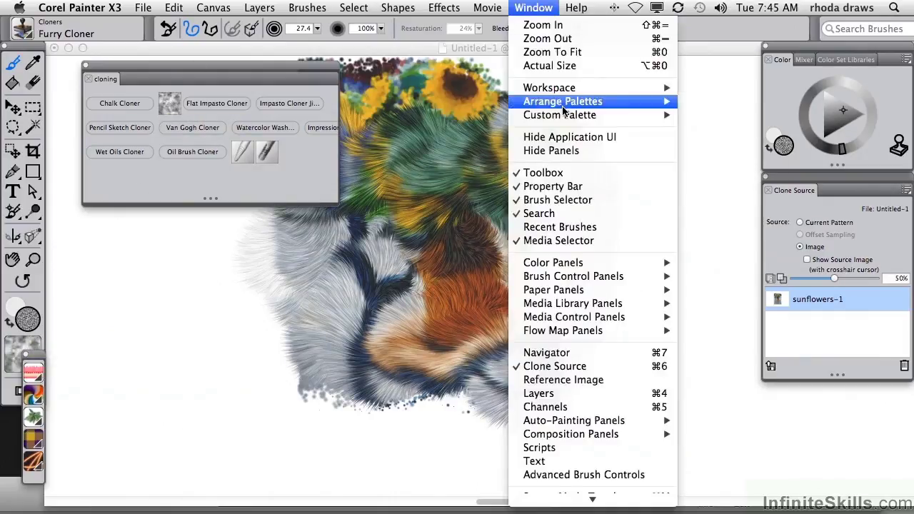
mouse_move(563, 115)
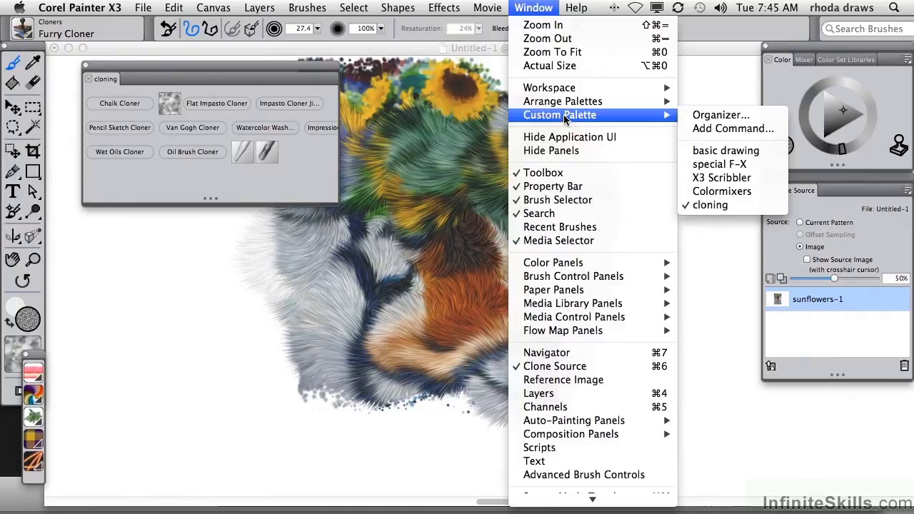
left_click(716, 128)
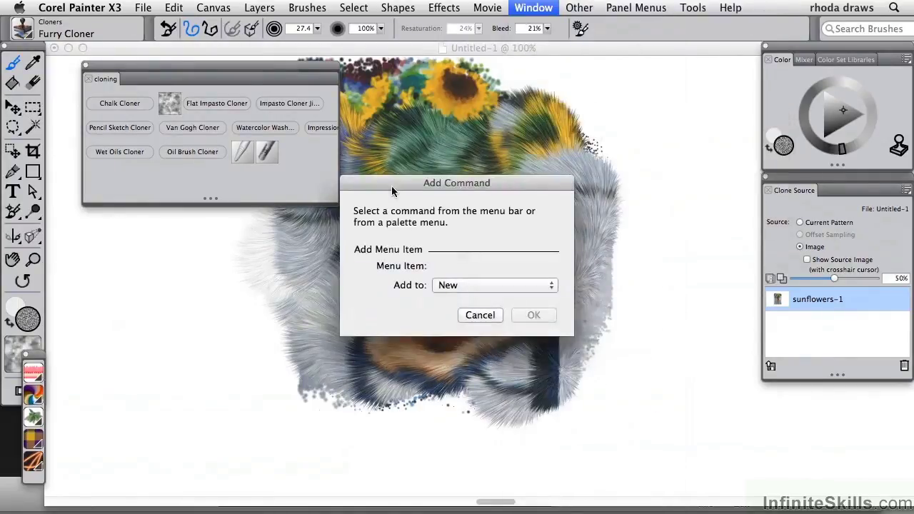
left_click(552, 283)
left_click(491, 356)
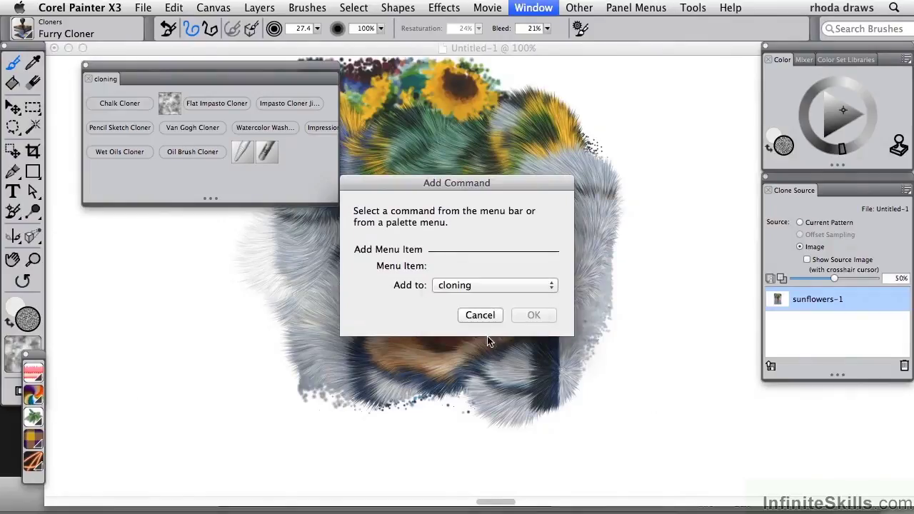
left_click(144, 9)
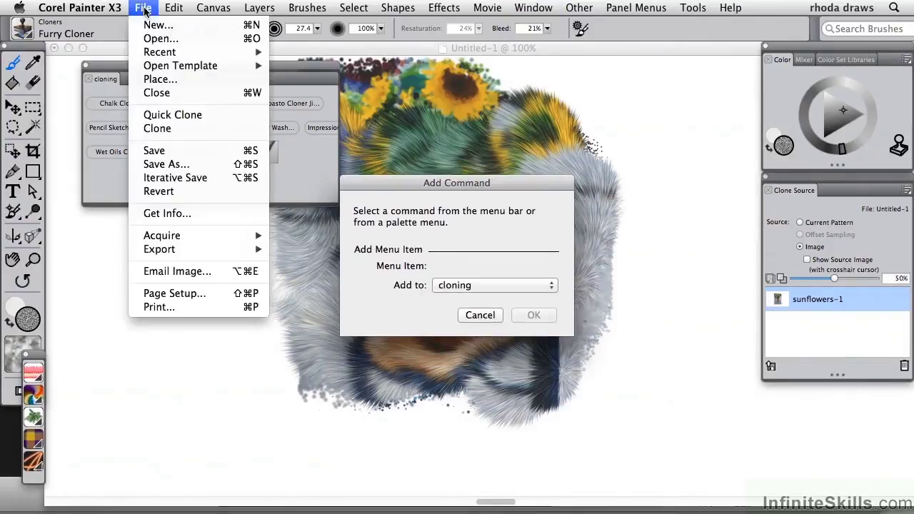
left_click(183, 177)
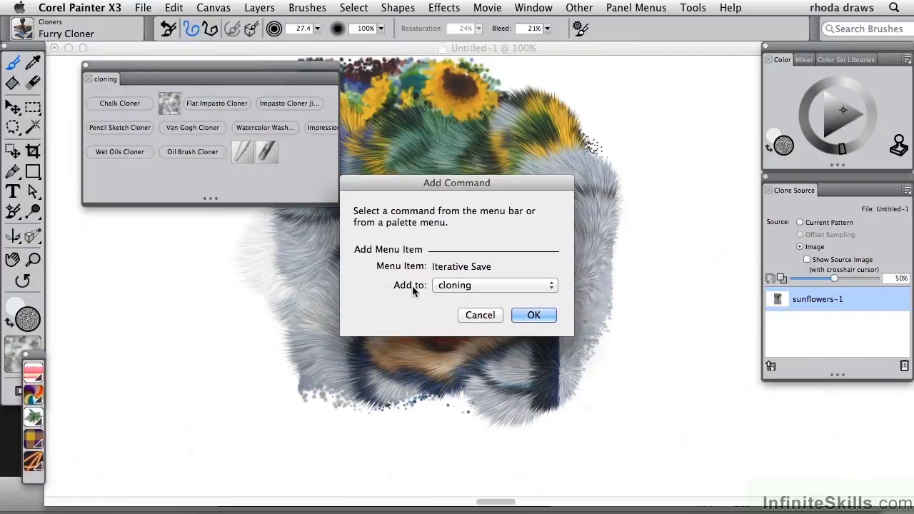
left_click(546, 315)
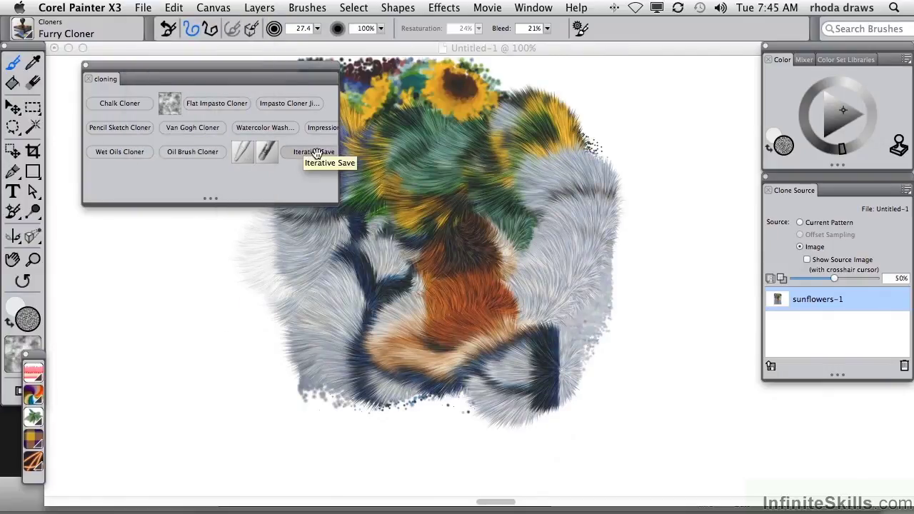
Step: Move the Iterative Save button to its own row below Oil Brush Cloner, and place the cloning palette beside the toolbox
mouse_move(313, 154)
left_mouse_down()
mouse_move(278, 178)
mouse_move(159, 178)
left_mouse_up()
left_click_drag(271, 66, 235, 46)
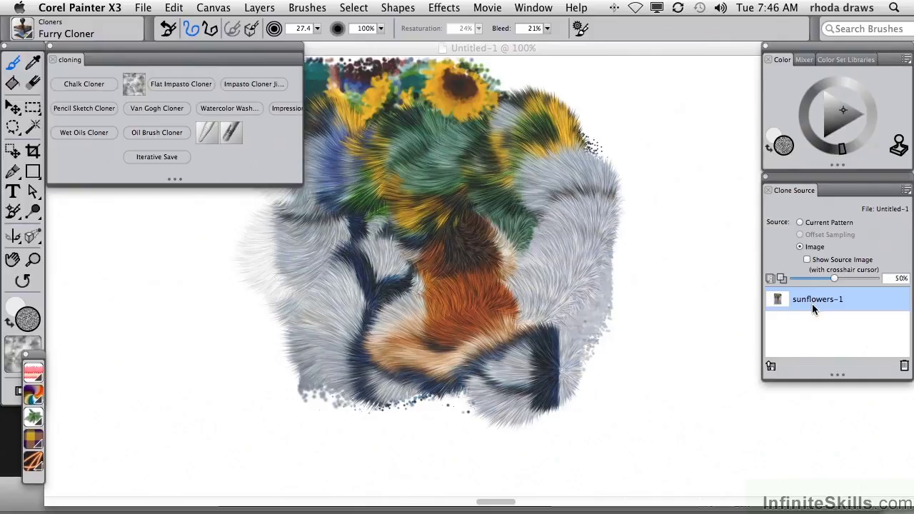
Step: Show the sunflowers-1 source image and move its window aside to uncover part of the painting canvas
left_click(808, 260)
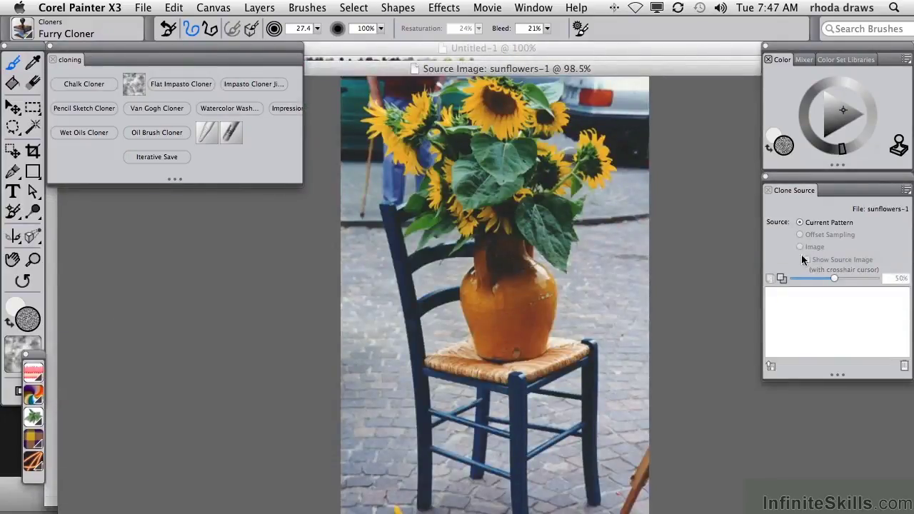
left_click_drag(639, 68, 341, 97)
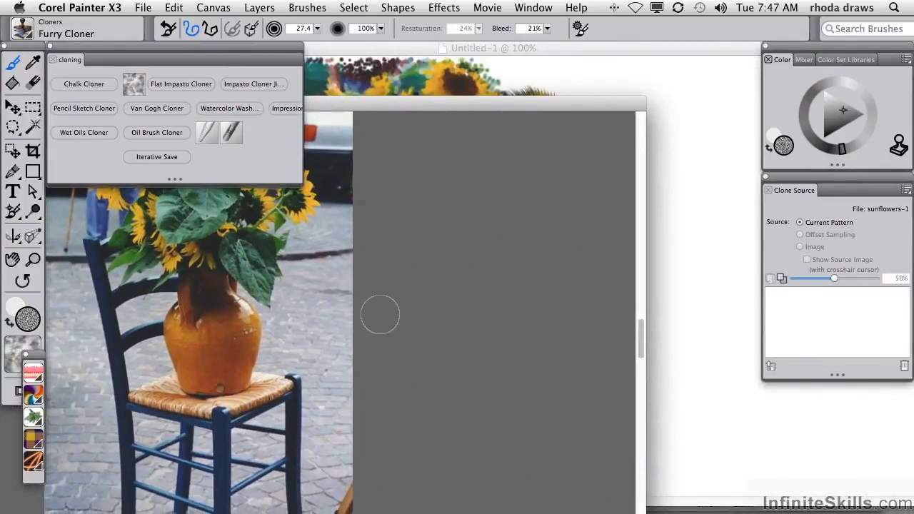
Step: Arrange the sunflowers-1 source image and the Untitled-1 painting side by side, with the whole furry painting in view
left_click_drag(322, 317, 589, 272)
left_click_drag(564, 110, 242, 135)
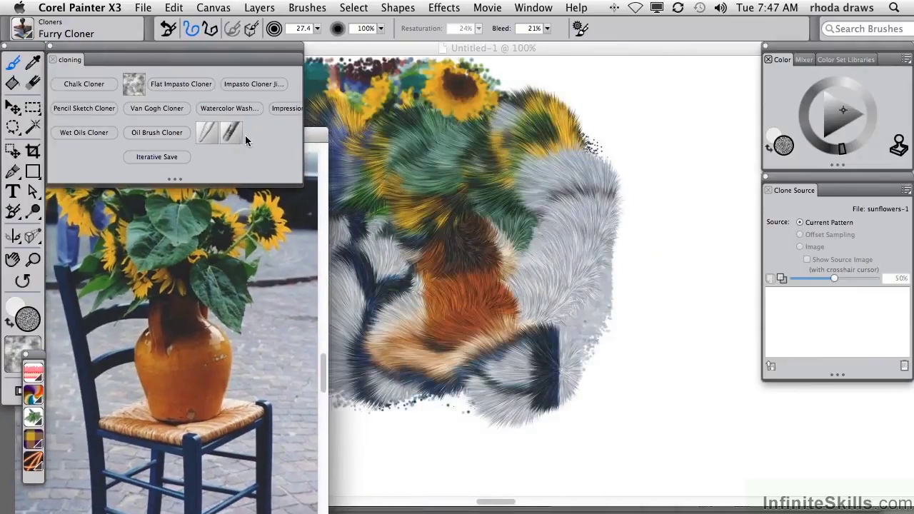
left_click_drag(470, 61, 705, 60)
left_click_drag(650, 215, 428, 225)
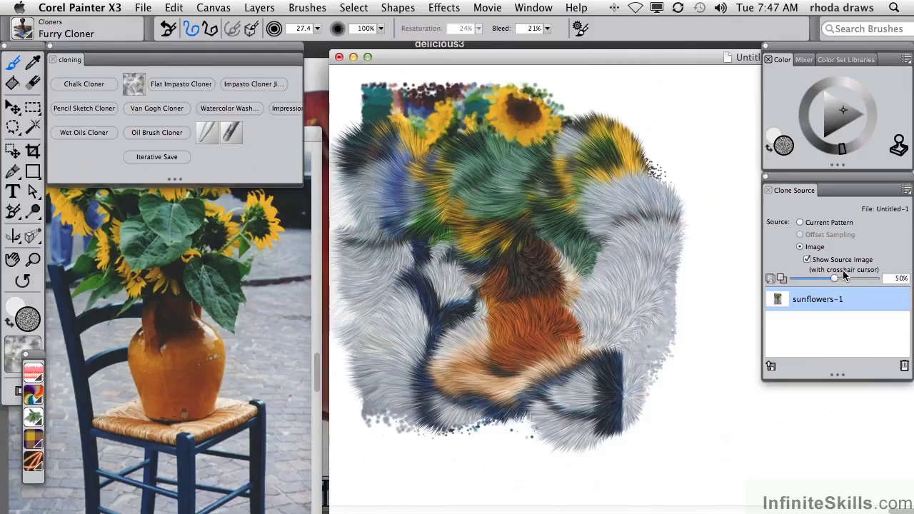
Step: Switch to the Impressionist Cloner, try it over the furry painting, and clear the entire canvas
mouse_move(484, 259)
left_mouse_down()
mouse_move(461, 276)
mouse_move(499, 268)
mouse_move(510, 245)
mouse_move(518, 270)
mouse_move(480, 267)
mouse_move(522, 276)
mouse_move(528, 264)
mouse_move(507, 282)
mouse_move(523, 268)
mouse_move(542, 287)
mouse_move(510, 270)
mouse_move(472, 310)
mouse_move(488, 364)
mouse_move(504, 318)
left_mouse_up()
left_click(287, 108)
mouse_move(493, 282)
left_mouse_down()
mouse_move(454, 268)
mouse_move(469, 304)
mouse_move(510, 295)
mouse_move(520, 279)
mouse_move(503, 290)
mouse_move(472, 352)
mouse_move(460, 316)
mouse_move(506, 328)
mouse_move(518, 285)
mouse_move(480, 281)
mouse_move(526, 284)
mouse_move(544, 350)
mouse_move(498, 301)
mouse_move(514, 329)
left_mouse_up()
key("super+a")
key("BackSpace")
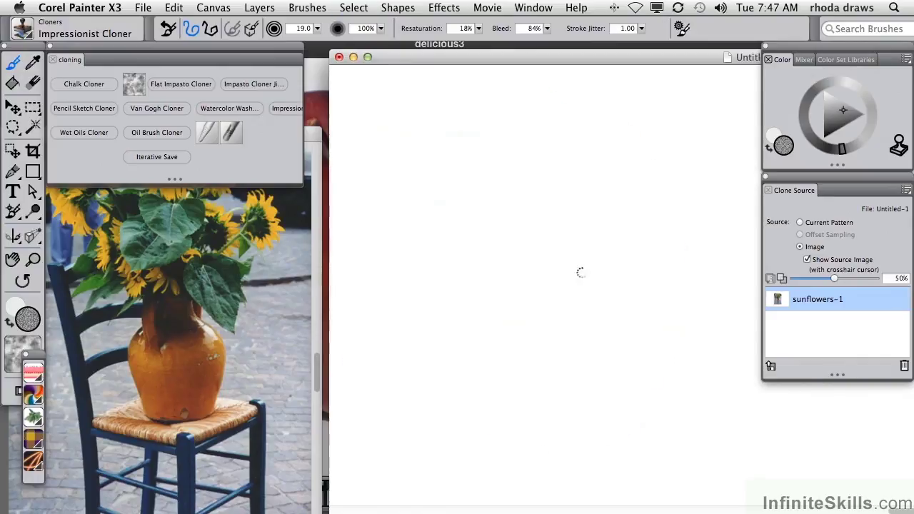
Step: Paint the vase, leaves, sunflowers and chair back with Impressionist Cloner strokes, turning on tracing paper as a guide
mouse_move(504, 270)
left_mouse_down()
mouse_move(517, 245)
mouse_move(504, 296)
mouse_move(493, 243)
mouse_move(464, 215)
mouse_move(432, 215)
mouse_move(472, 186)
mouse_move(428, 175)
mouse_move(500, 186)
mouse_move(503, 227)
mouse_move(532, 262)
mouse_move(475, 268)
mouse_move(496, 325)
mouse_move(552, 270)
mouse_move(446, 296)
mouse_move(457, 318)
mouse_move(515, 346)
mouse_move(546, 282)
mouse_move(543, 222)
mouse_move(531, 321)
mouse_move(475, 339)
mouse_move(487, 334)
left_mouse_up()
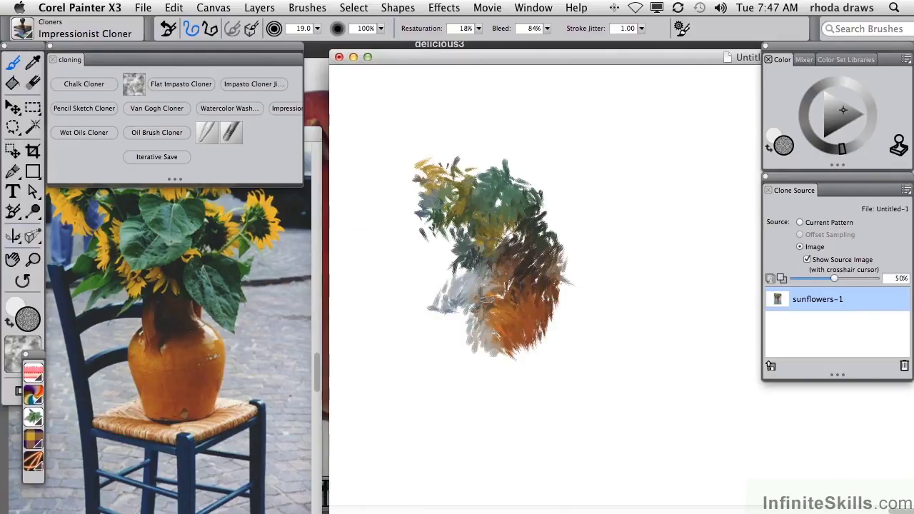
left_click(771, 277)
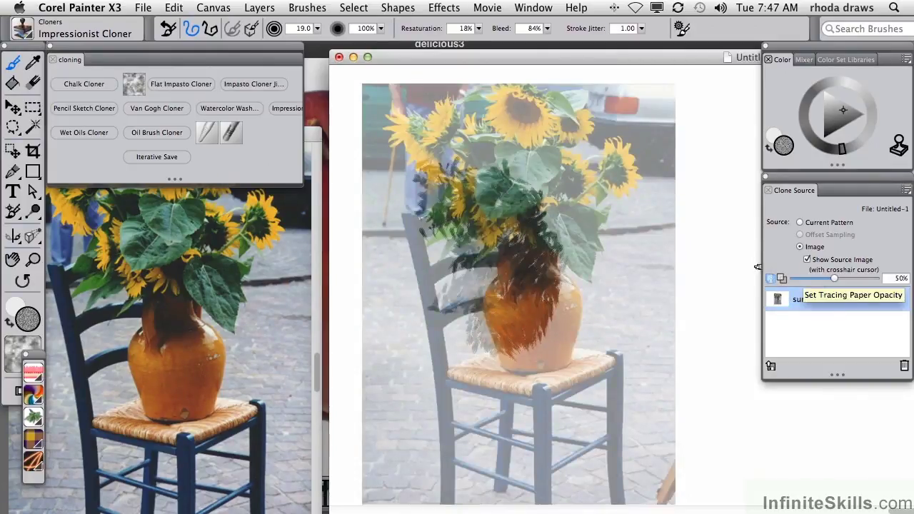
mouse_move(400, 208)
left_mouse_down()
mouse_move(432, 335)
mouse_move(454, 257)
mouse_move(441, 183)
mouse_move(500, 143)
mouse_move(543, 132)
mouse_move(557, 171)
left_mouse_up()
Step: Try different tracing paper opacities, set the opacity to 60%, and turn tracing paper off
left_click_drag(831, 279, 818, 280)
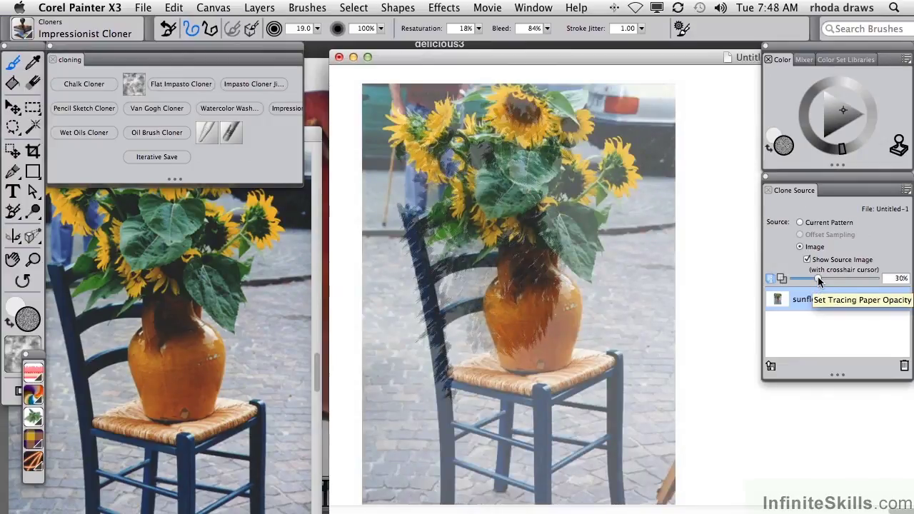
left_click_drag(818, 280, 842, 279)
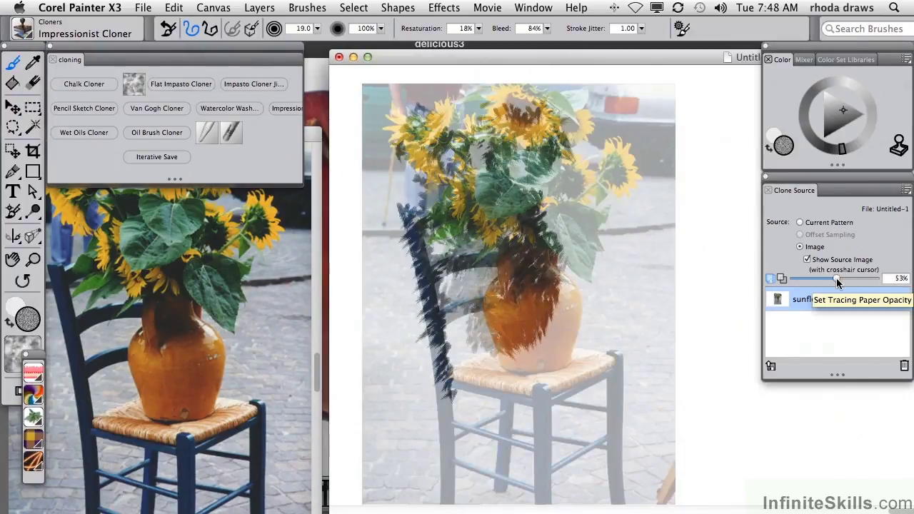
left_click(770, 278)
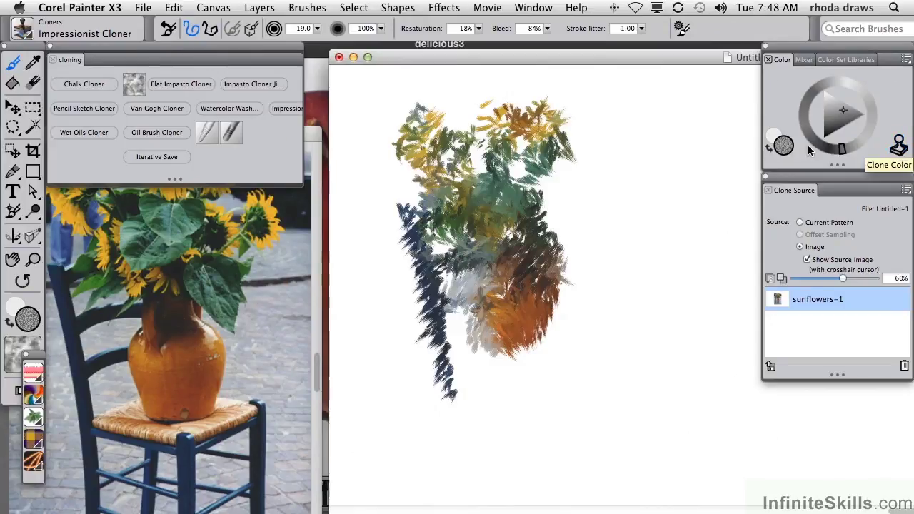
Step: Choose the Seurat brush from the Artists category and paint a patch of blue dots beside the flowers
left_click(26, 38)
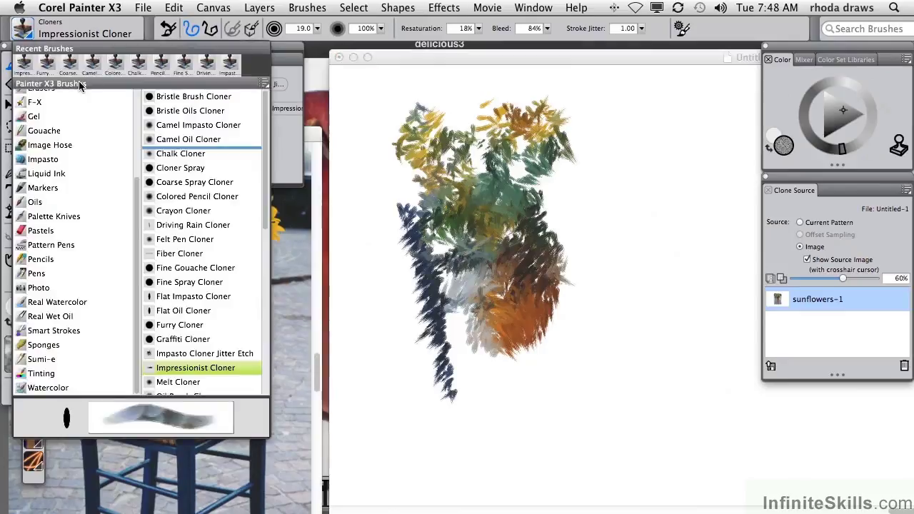
scroll(133, 114, "up", 3)
scroll(133, 114, "up", 2)
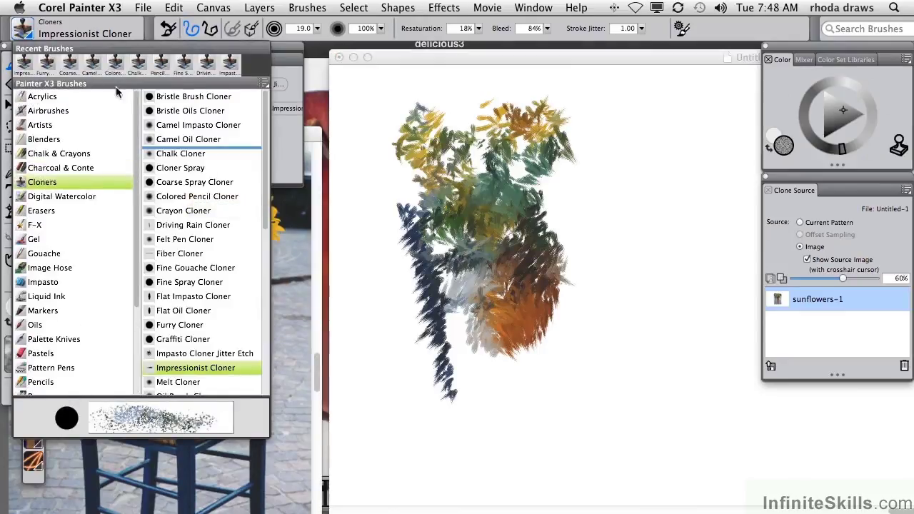
left_click(42, 125)
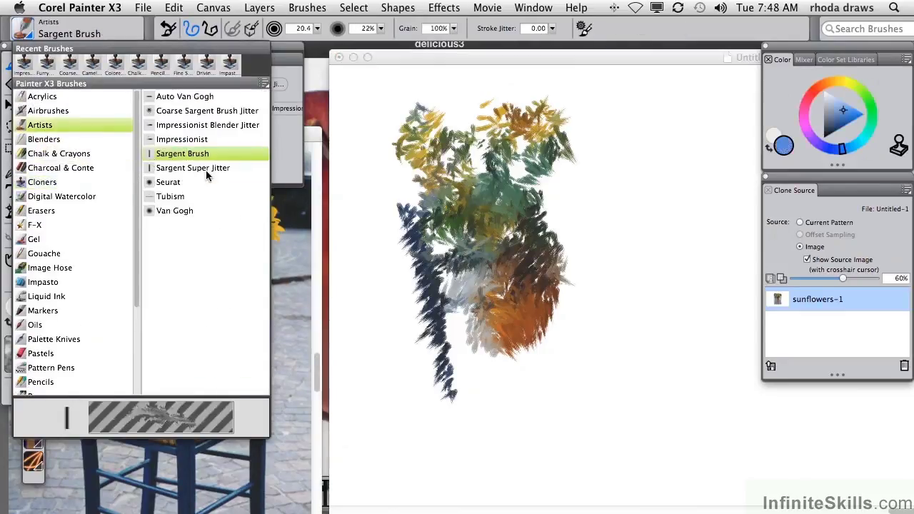
left_click(173, 185)
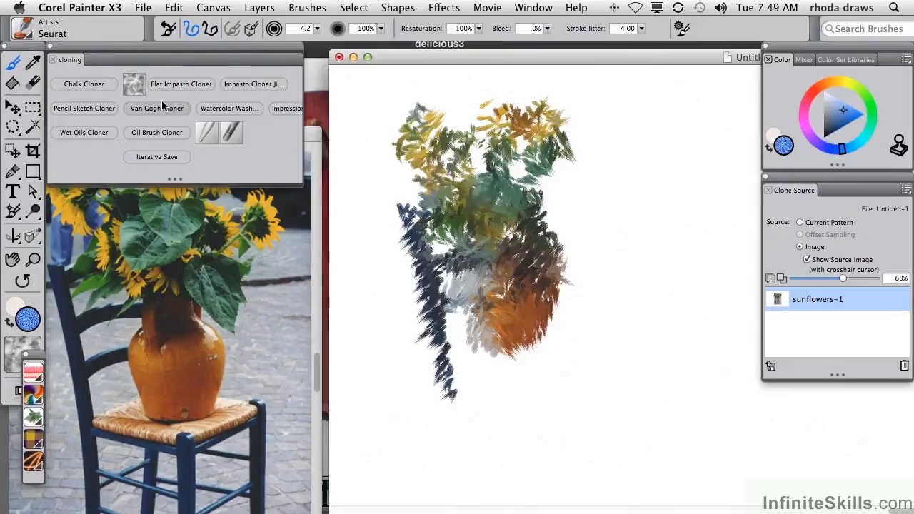
mouse_move(621, 209)
left_mouse_down()
mouse_move(598, 259)
mouse_move(580, 235)
mouse_move(593, 257)
mouse_move(574, 202)
mouse_move(565, 221)
mouse_move(639, 231)
mouse_move(567, 183)
mouse_move(592, 200)
mouse_move(596, 268)
mouse_move(613, 255)
mouse_move(593, 187)
mouse_move(568, 214)
left_mouse_up()
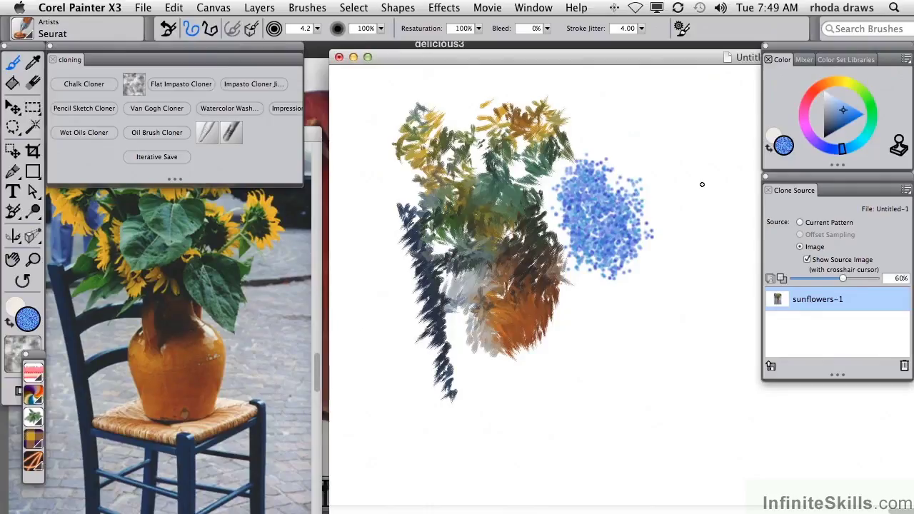
Step: Turn on Clone Color and paint Seurat dots over the flowers, leaves and vase
left_click(900, 146)
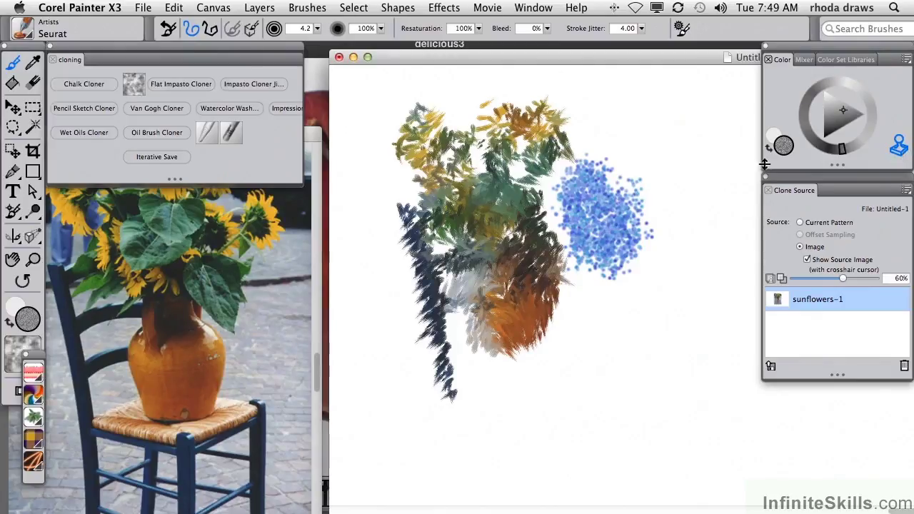
mouse_move(589, 261)
left_mouse_down()
mouse_move(549, 279)
mouse_move(556, 229)
mouse_move(544, 191)
mouse_move(552, 248)
mouse_move(570, 171)
mouse_move(545, 153)
mouse_move(604, 226)
mouse_move(553, 150)
mouse_move(510, 163)
mouse_move(508, 142)
mouse_move(538, 150)
mouse_move(461, 183)
mouse_move(510, 152)
mouse_move(432, 138)
mouse_move(408, 144)
mouse_move(424, 201)
mouse_move(429, 157)
mouse_move(472, 138)
mouse_move(460, 129)
mouse_move(476, 164)
mouse_move(401, 223)
mouse_move(443, 235)
mouse_move(452, 253)
mouse_move(404, 262)
mouse_move(489, 249)
mouse_move(422, 279)
mouse_move(424, 322)
mouse_move(495, 288)
mouse_move(482, 282)
mouse_move(463, 332)
mouse_move(470, 316)
mouse_move(534, 306)
mouse_move(494, 267)
mouse_move(470, 325)
mouse_move(513, 340)
mouse_move(512, 258)
mouse_move(526, 322)
mouse_move(489, 330)
mouse_move(523, 349)
mouse_move(556, 265)
mouse_move(506, 325)
mouse_move(442, 313)
mouse_move(476, 293)
mouse_move(564, 297)
mouse_move(558, 321)
mouse_move(586, 310)
mouse_move(600, 289)
left_mouse_up()
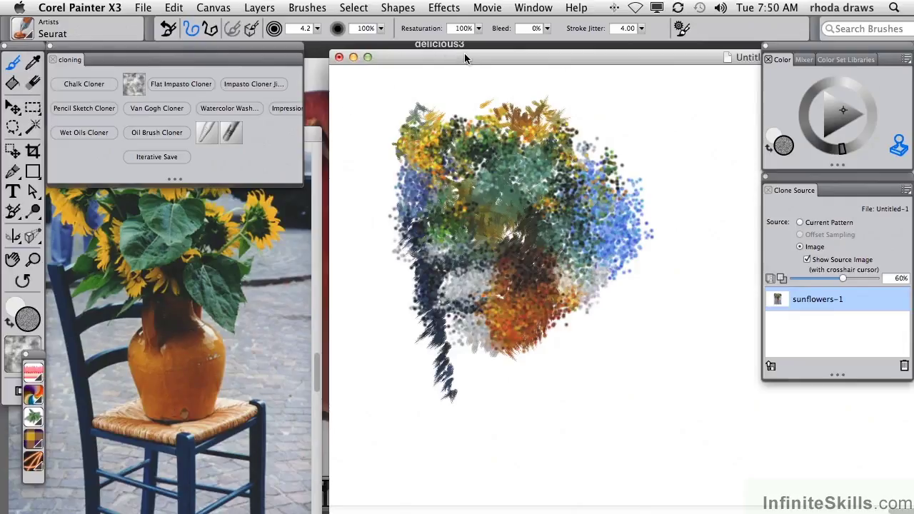
Step: Reposition the Untitled-1 window with its painting centred, and close the sunflowers-1 source image
left_click_drag(463, 55, 168, 56)
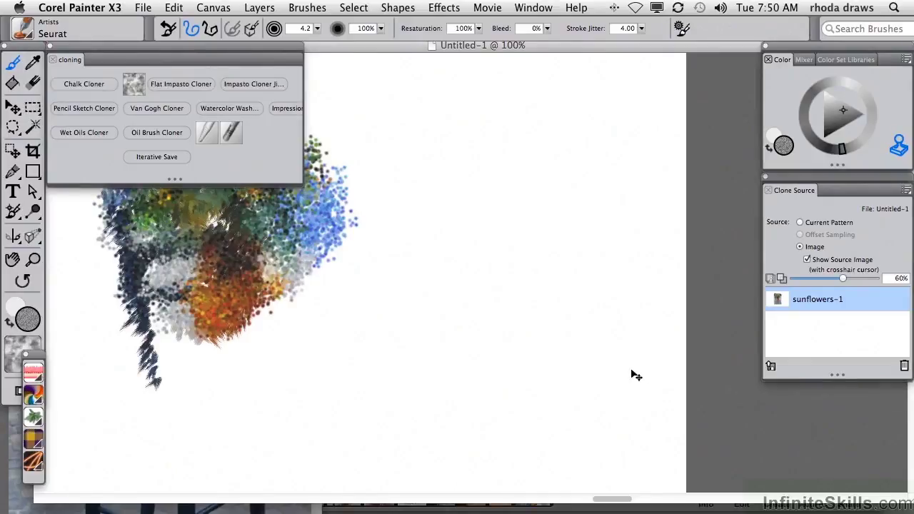
mouse_move(642, 372)
left_mouse_down()
mouse_move(724, 388)
mouse_move(868, 381)
left_mouse_up()
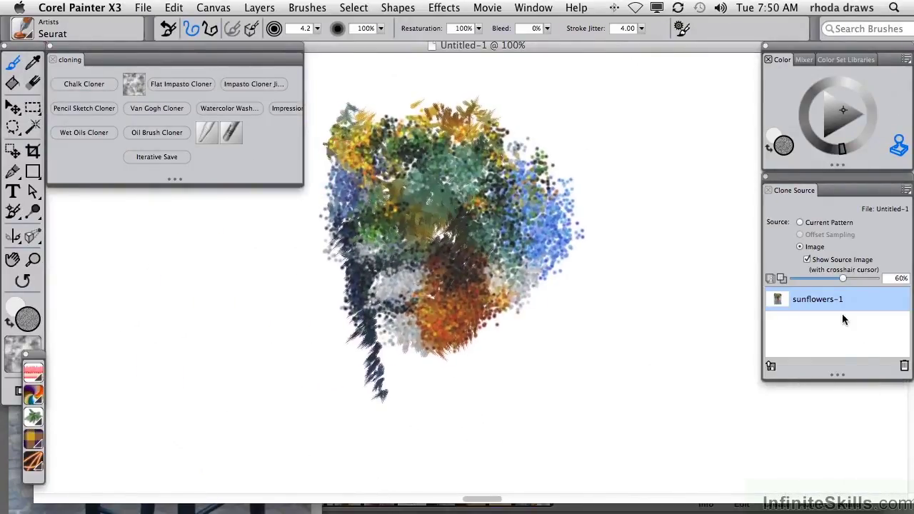
left_click(541, 11)
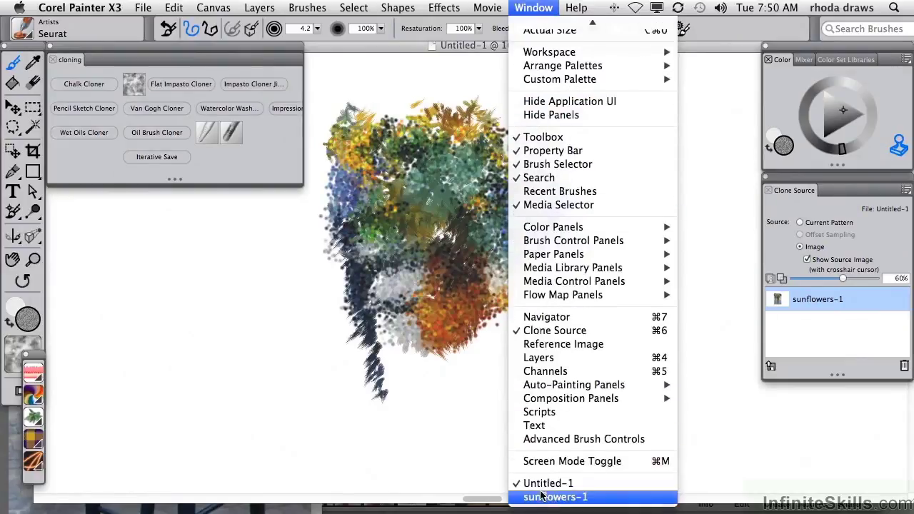
left_click(543, 496)
left_click(541, 495)
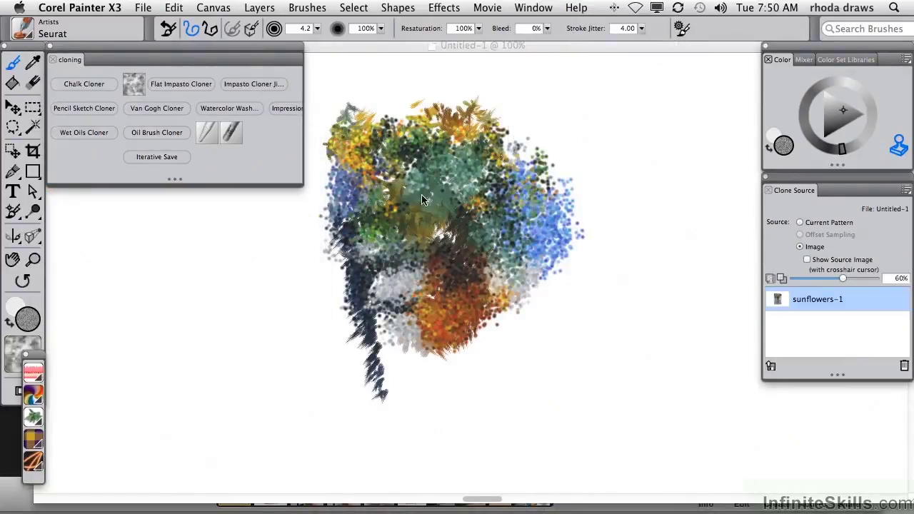
left_click(403, 45)
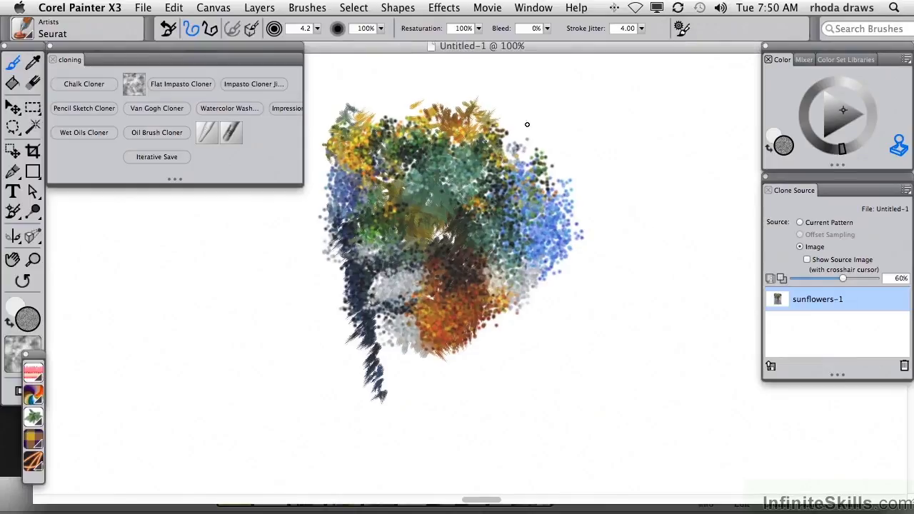
Step: Clear the Untitled-1 canvas and delete sunflowers-1 from its clone sources
key("super+a")
key("BackSpace")
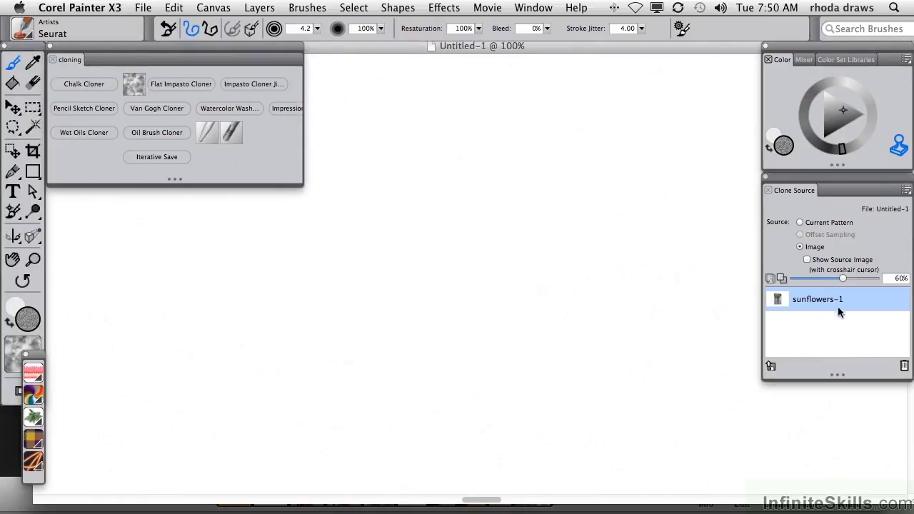
left_click(905, 368)
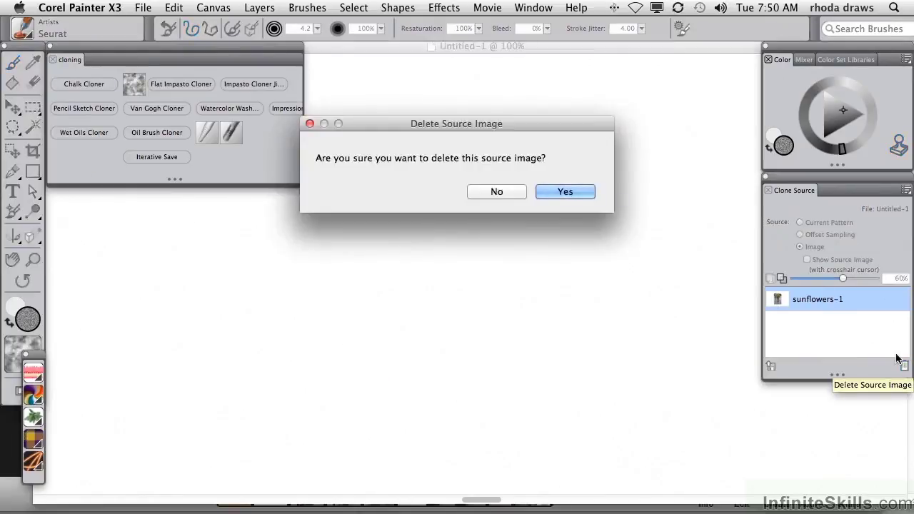
left_click(565, 191)
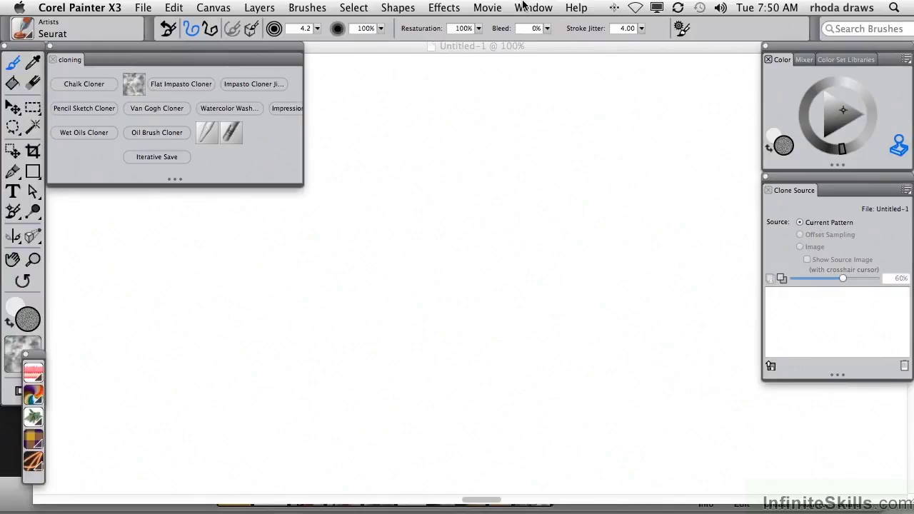
Step: Open sunflowers-2.jpg from the Chapter 4 folder and move its window clear of the cloning palette
key("super+o")
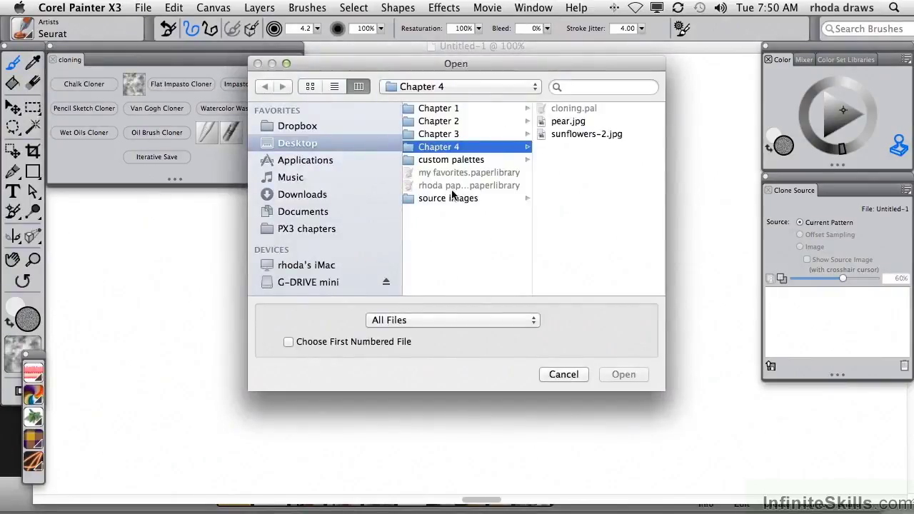
left_click(586, 134)
left_click(624, 377)
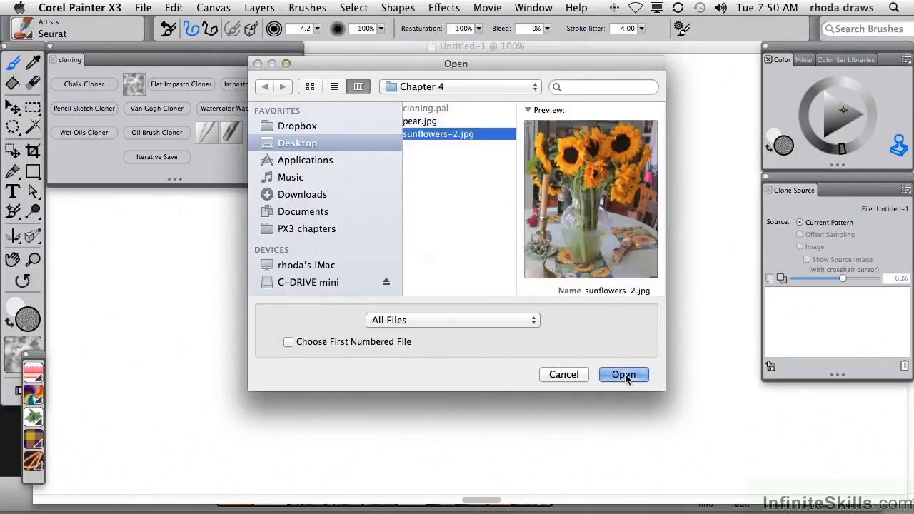
left_click_drag(311, 53, 430, 144)
Step: Clone sunflowers-2.jpg into a new document and clear the clone's canvas
left_click(143, 8)
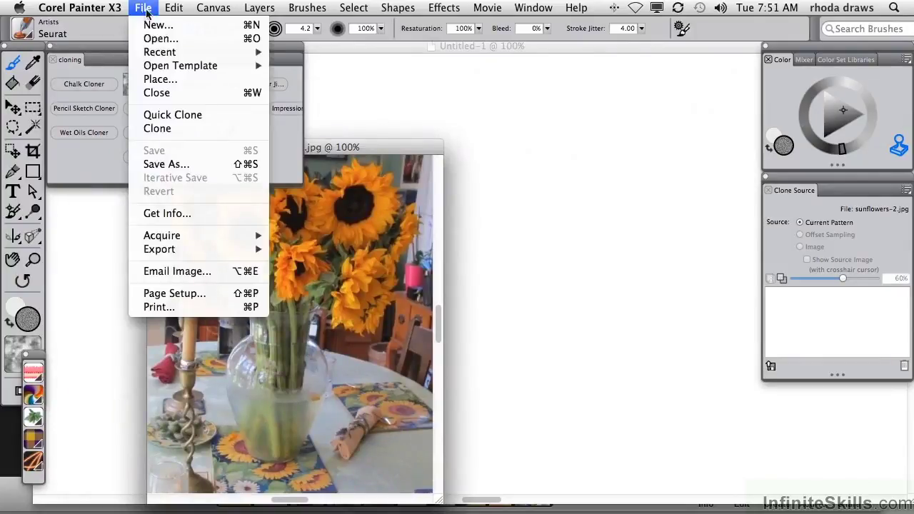
left_click(165, 129)
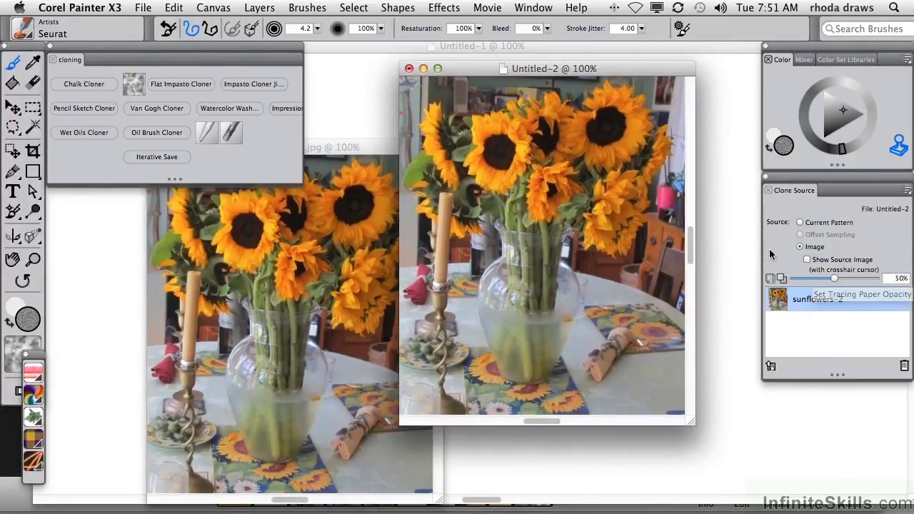
key("super+a")
key("BackSpace")
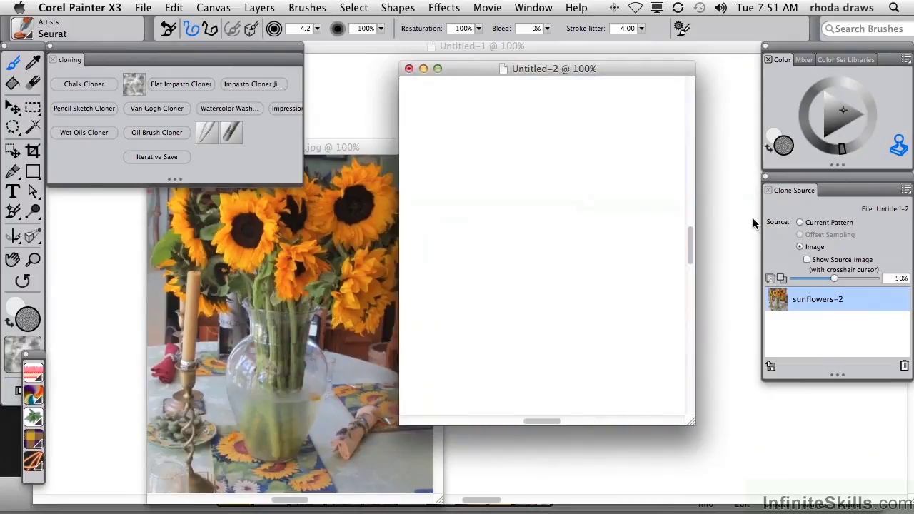
Step: Paint Oil Brush Cloner strokes in blue over the flowers and vase using tracing paper, and turn tracing paper off
left_click(770, 279)
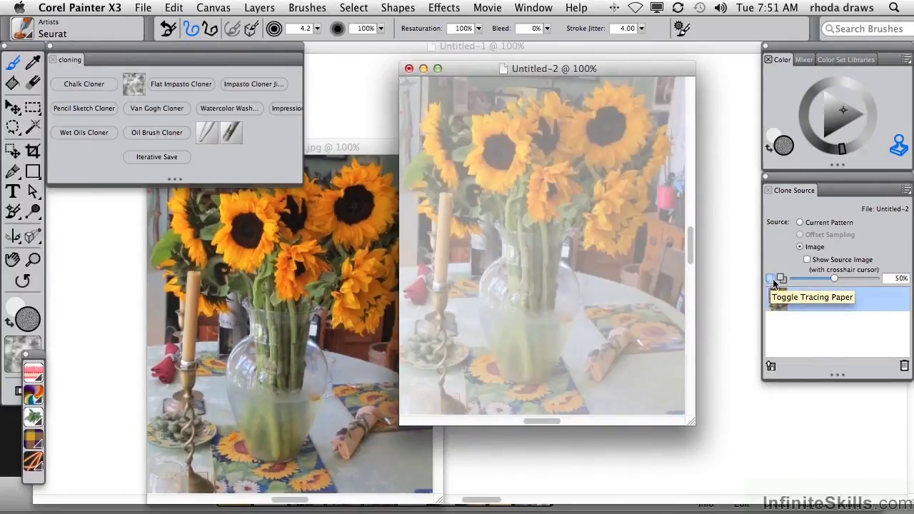
left_click(157, 132)
mouse_move(517, 147)
left_mouse_down()
mouse_move(500, 153)
mouse_move(506, 221)
mouse_move(524, 118)
mouse_move(493, 229)
mouse_move(529, 336)
mouse_move(514, 372)
mouse_move(561, 257)
left_mouse_up()
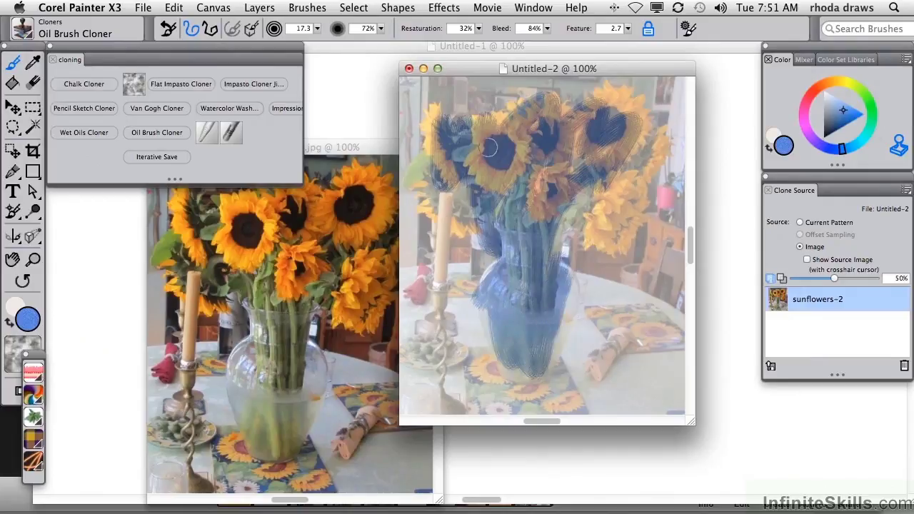
left_click(772, 280)
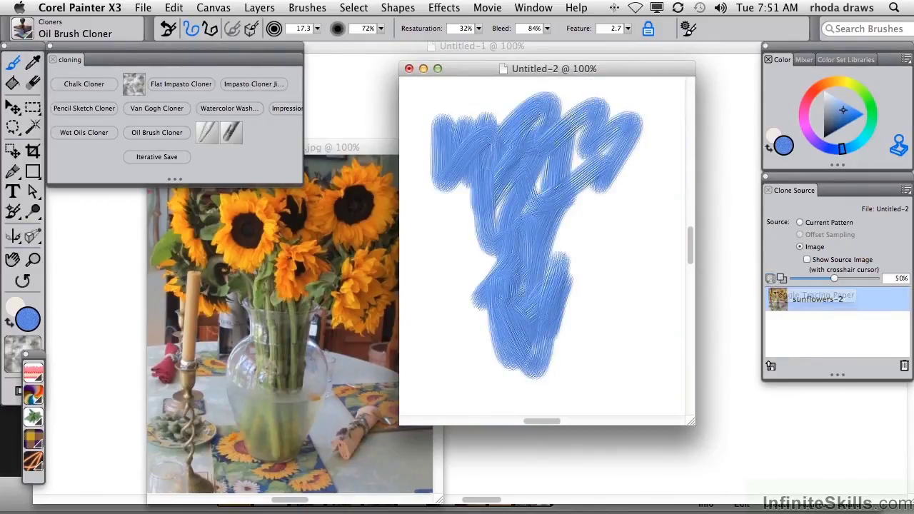
Step: Switch the Oil Brush Cloner to Clone Color and paint the sunflowers and vase over the blue strokes
left_click(900, 147)
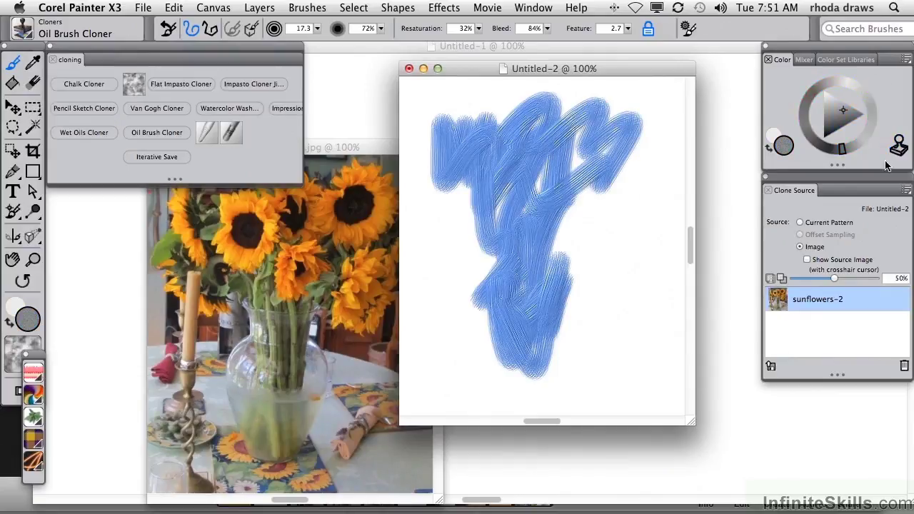
mouse_move(510, 188)
left_mouse_down()
mouse_move(511, 179)
mouse_move(441, 198)
mouse_move(547, 172)
mouse_move(500, 157)
mouse_move(543, 202)
mouse_move(505, 298)
mouse_move(621, 196)
mouse_move(522, 148)
left_mouse_up()
mouse_move(528, 133)
left_mouse_down()
mouse_move(619, 170)
mouse_move(546, 302)
mouse_move(528, 321)
mouse_move(500, 314)
left_mouse_up()
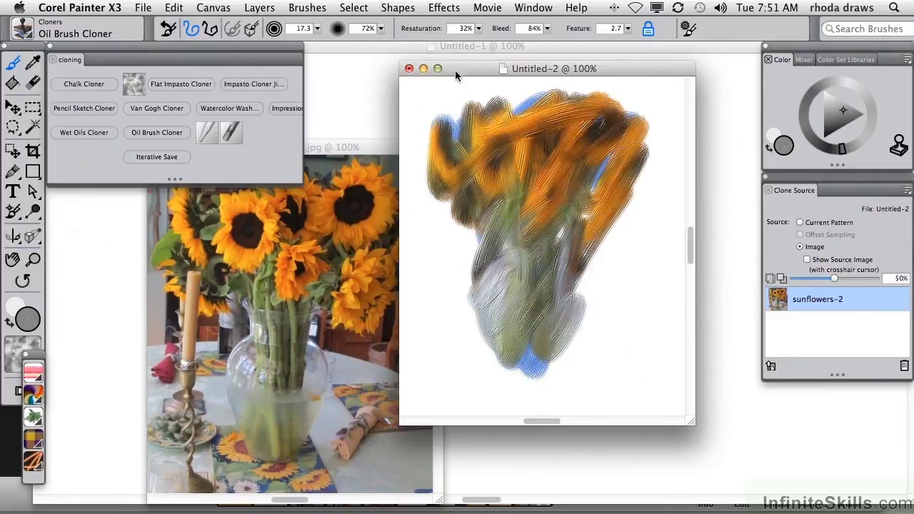
Step: Close the Untitled-2 clone painting without saving it
left_click(409, 69)
left_click(418, 203)
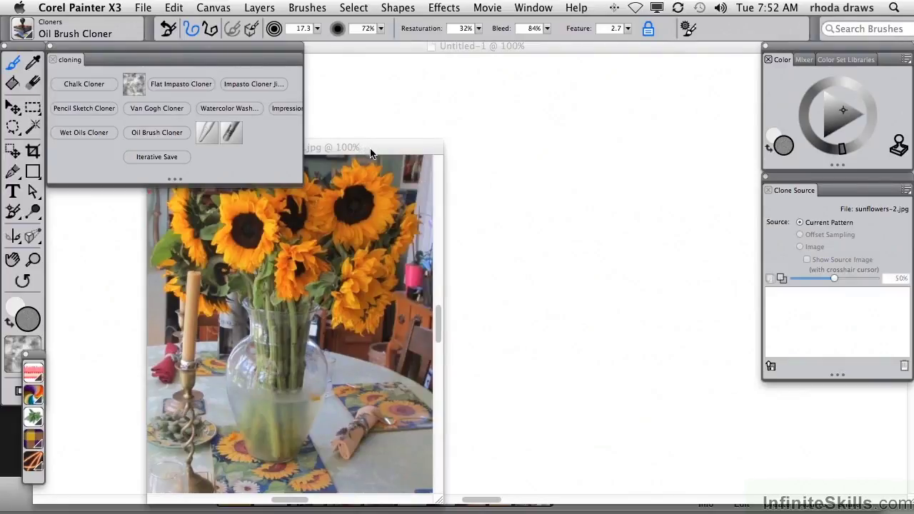
Step: Quick Clone the sunflowers-2.jpg photo and move the new clone window clear of the cloning palette
left_click(144, 8)
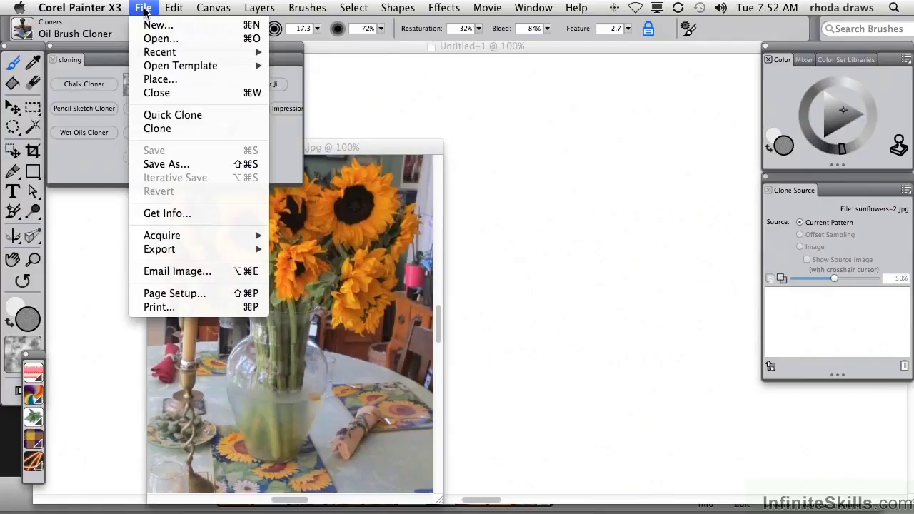
left_click(172, 116)
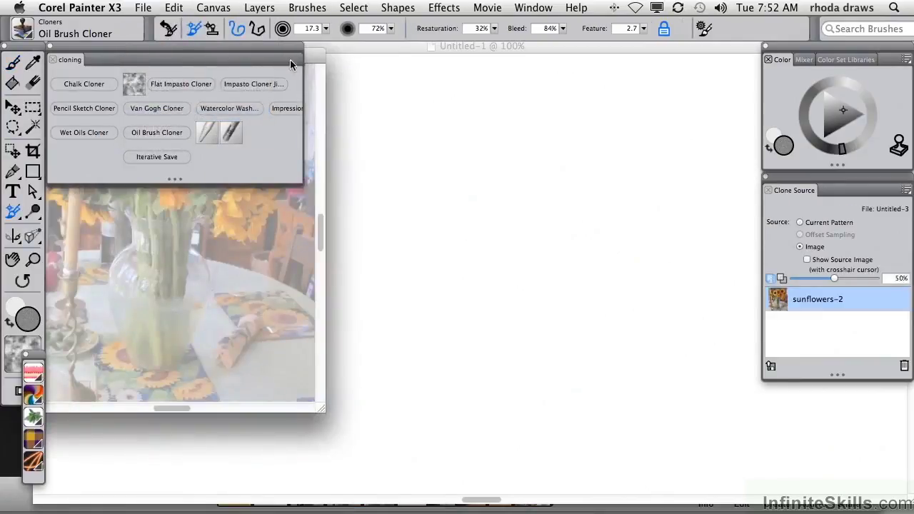
left_click_drag(312, 56, 603, 75)
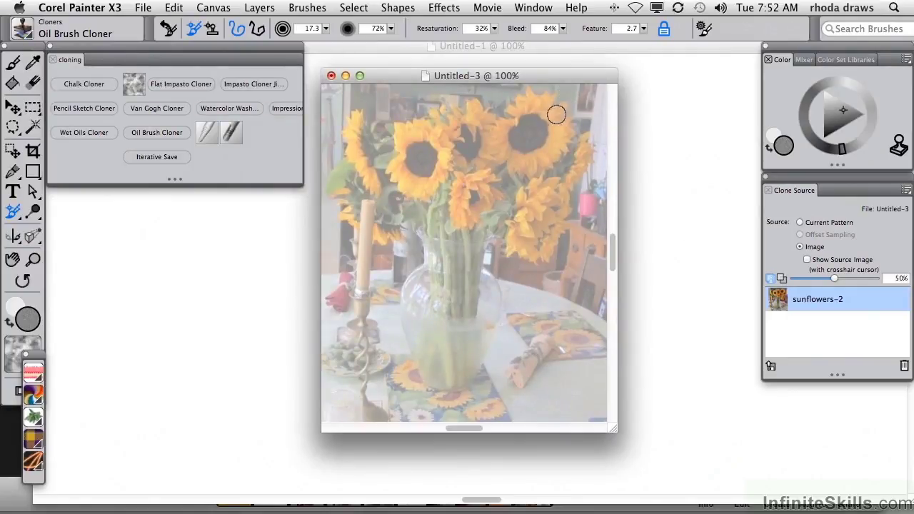
Step: Toggle the tracing paper off and back on in the Untitled-3 quick clone, and close the clone
left_click(770, 280)
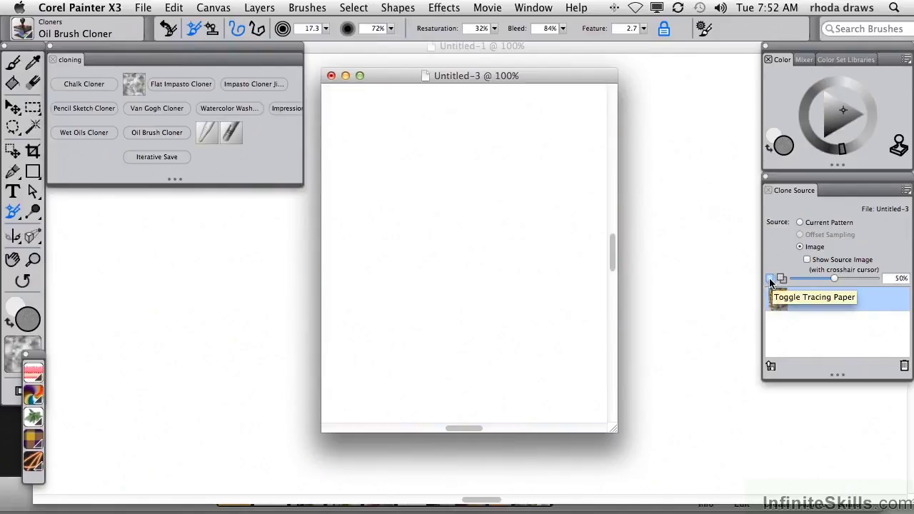
left_click(770, 280)
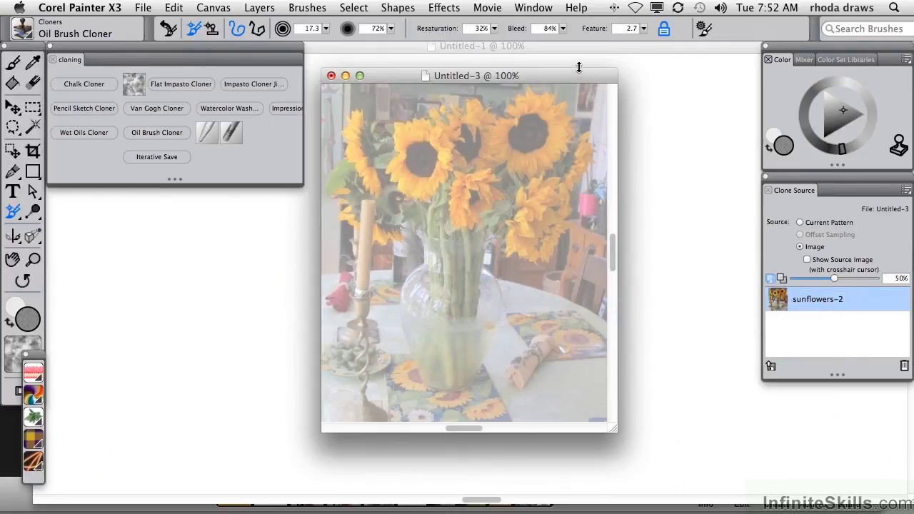
key("super+w")
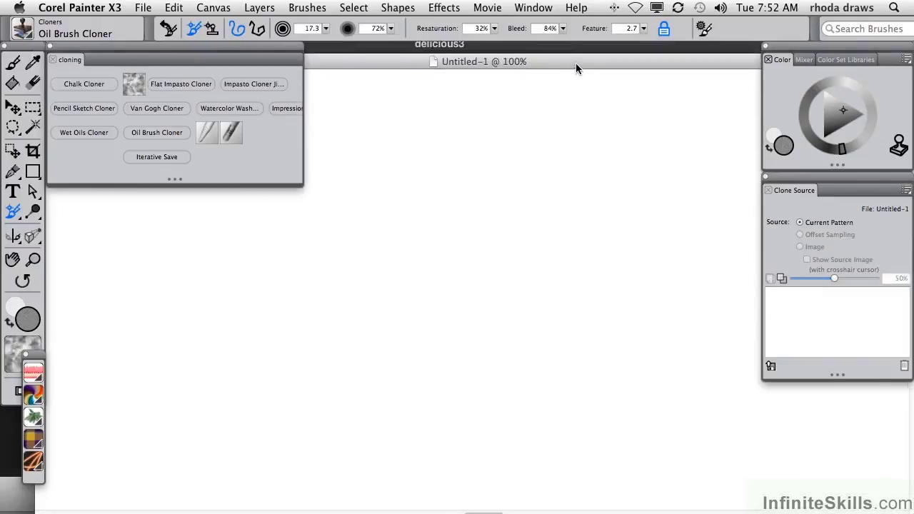
Step: Switch to iPhoto and compare the source photos with their clone paintings, from delicious3 through Clone of Marina01 WC CS
key("super+Tab")
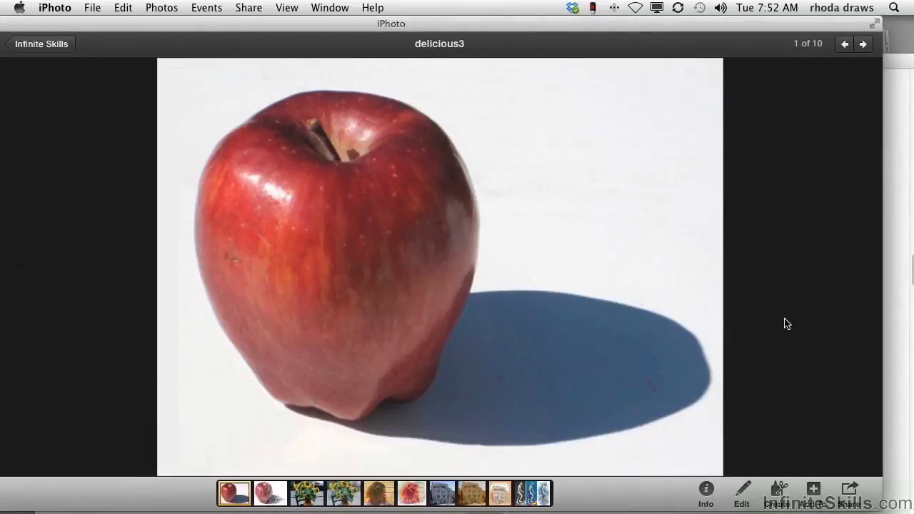
key("Right")
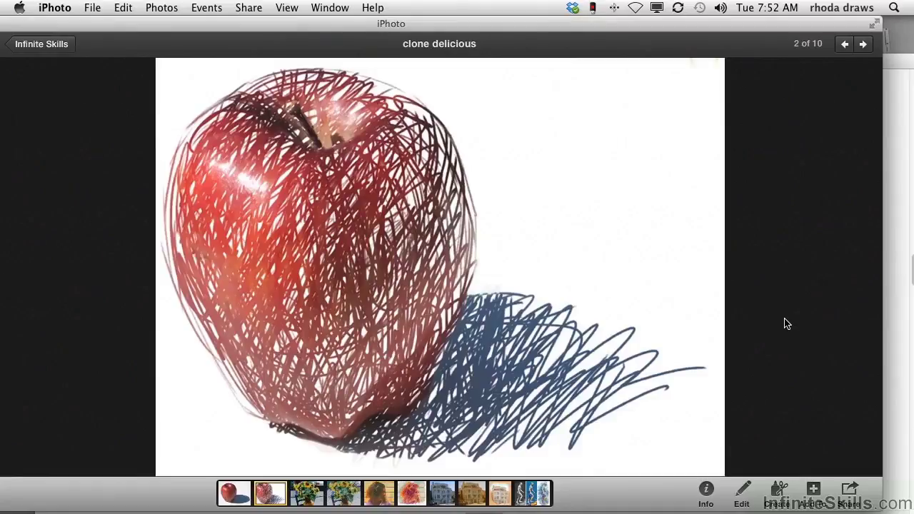
key("Right")
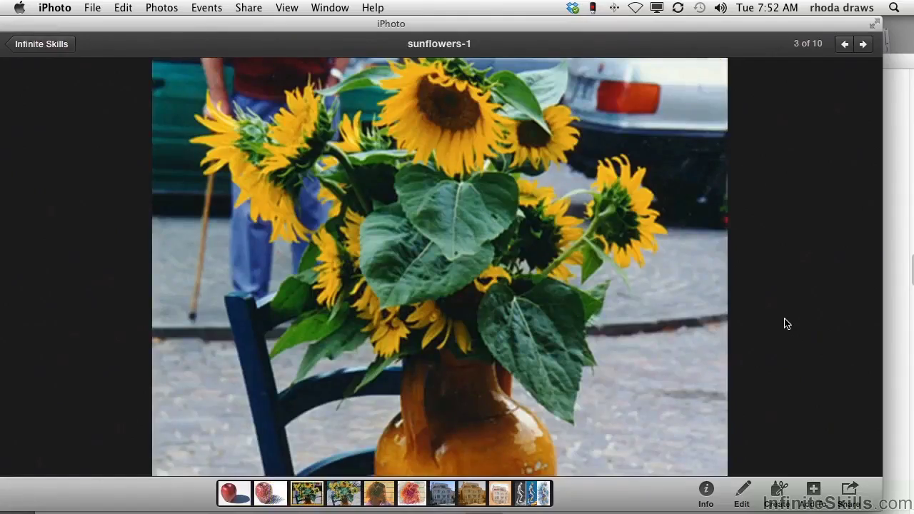
key("Right")
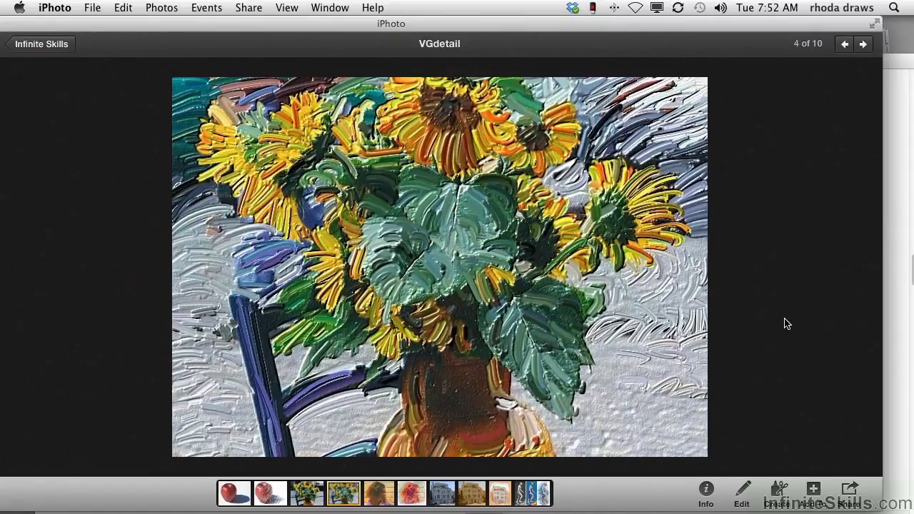
key("Right")
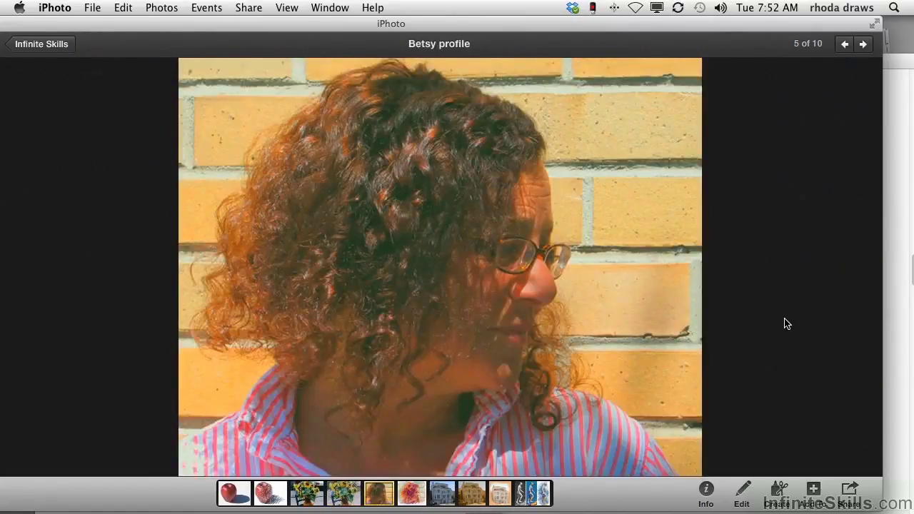
key("Right")
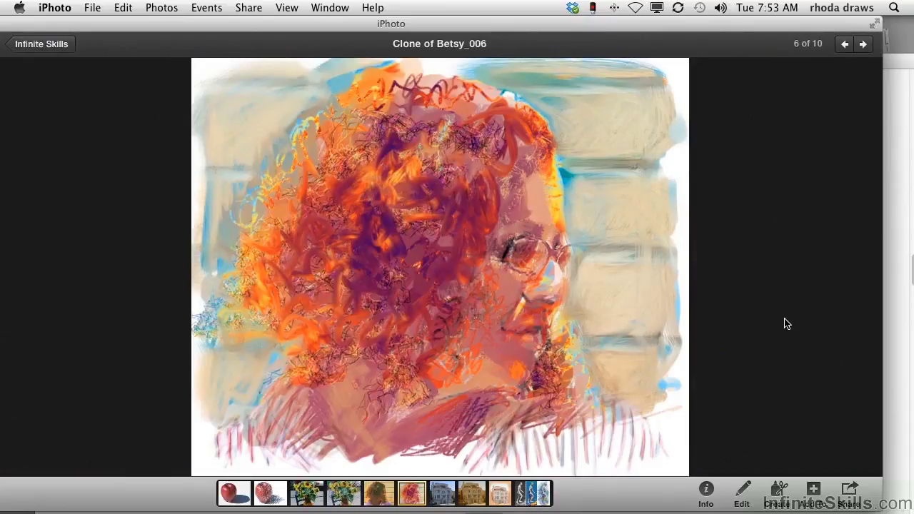
key("Right")
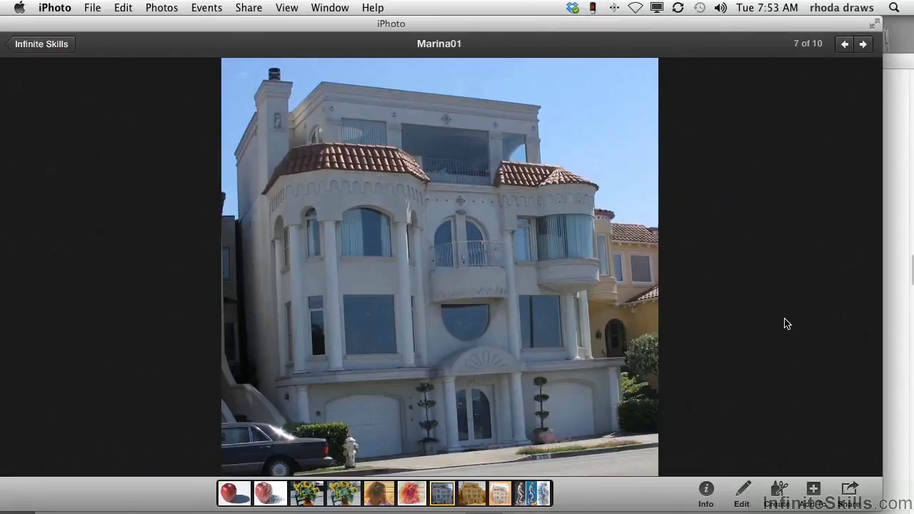
key("Right")
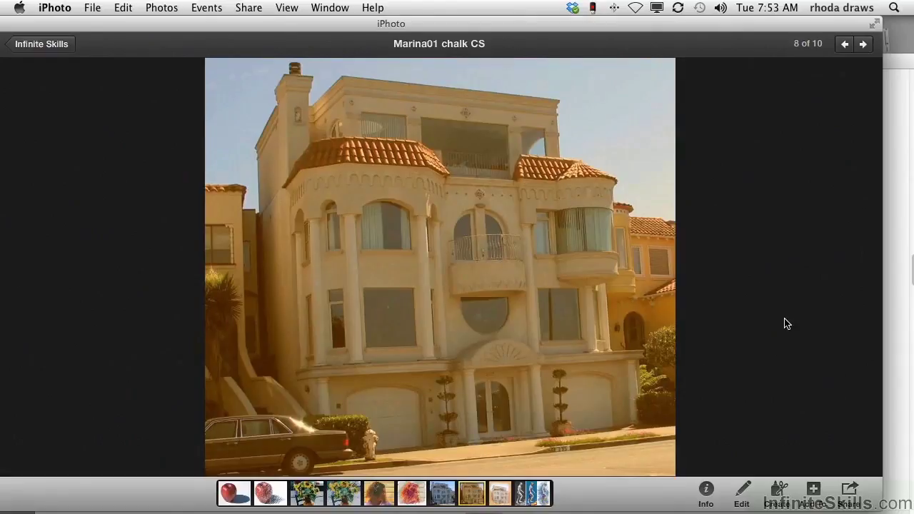
key("Right")
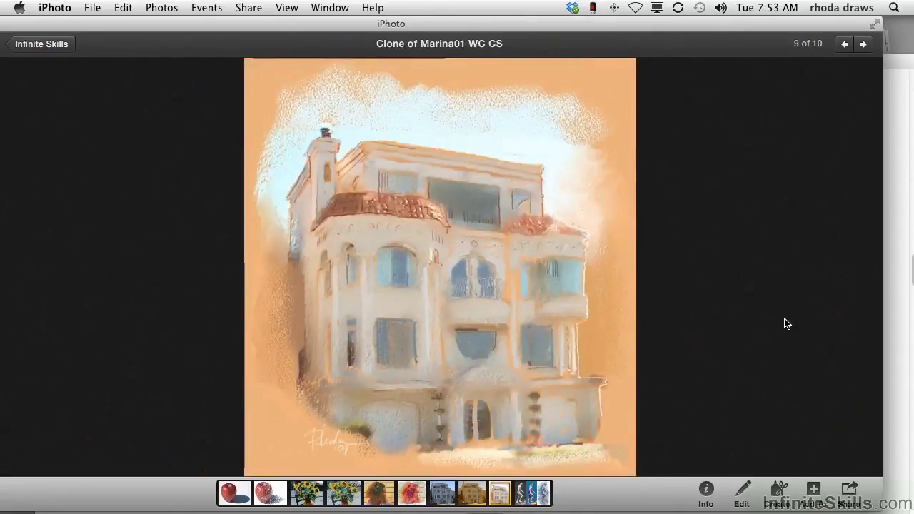